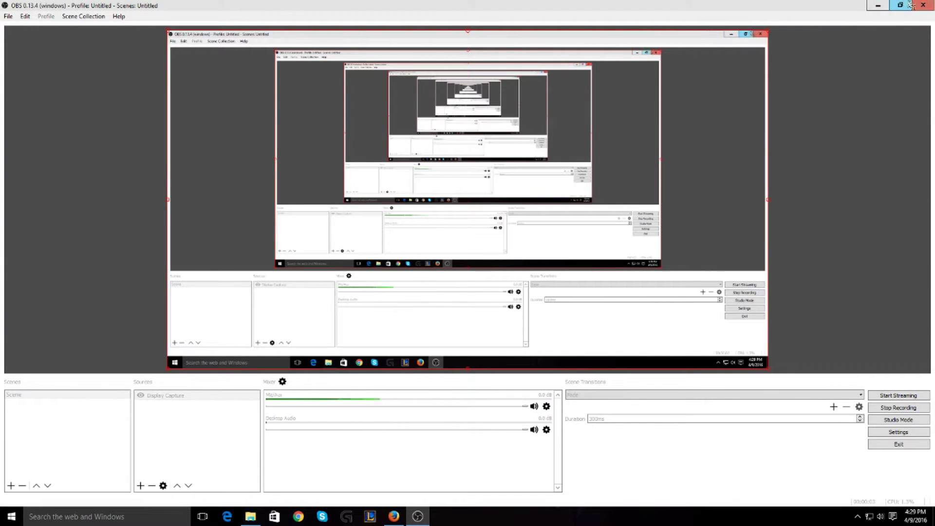
# Step: Minimize OBS Studio to reveal the Firefox OBS download page behind it
pyautogui.click(878, 7)
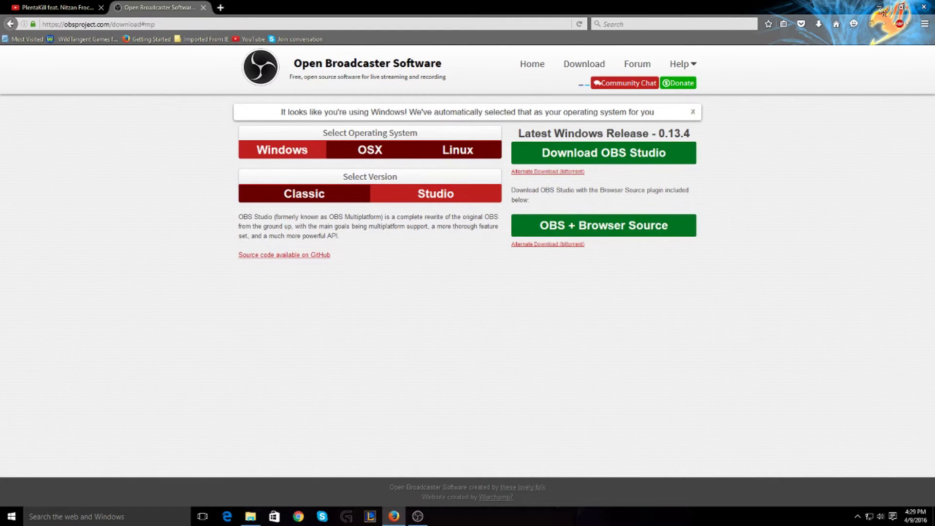
# Step: Minimize Firefox and drag the Unreal Tournament Mod icon to the desktop centre
pyautogui.click(881, 7)
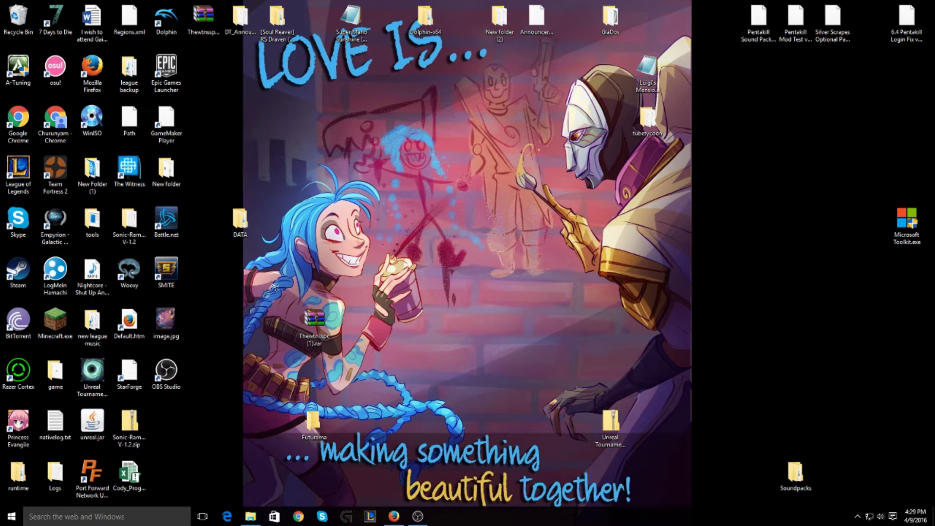
pyautogui.moveTo(92, 372); pyautogui.dragTo(462, 273)
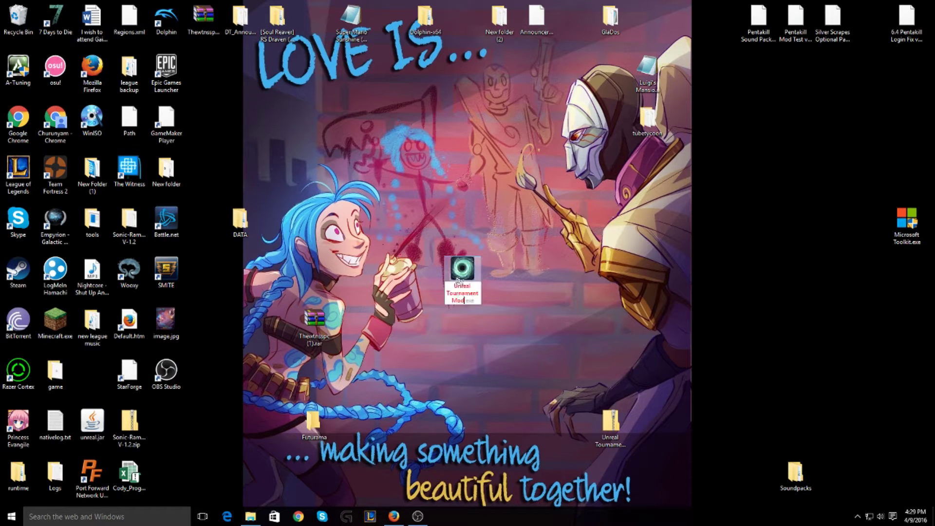
# Step: Launch Unreal Tournament Mod.exe and browse the soundpacks, leaving Unreal Tournament selected
pyautogui.doubleClick(460, 281)
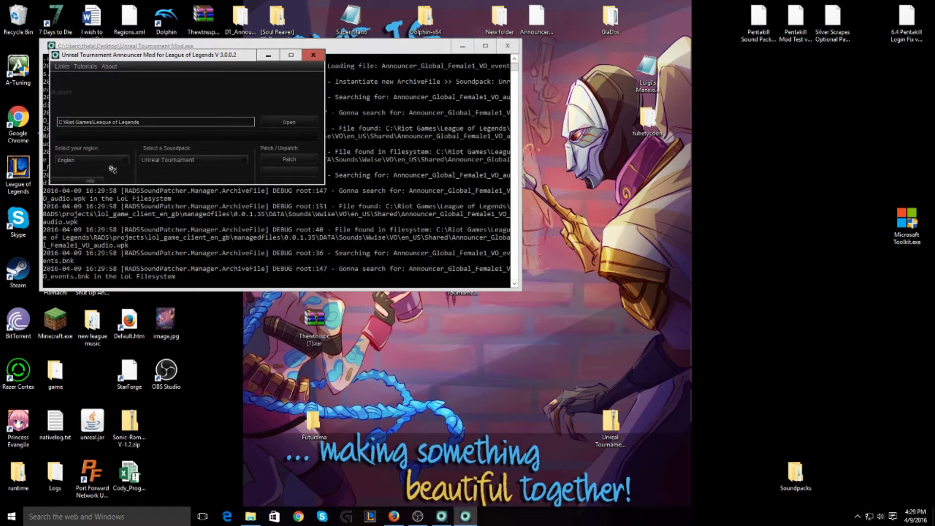
pyautogui.click(189, 161)
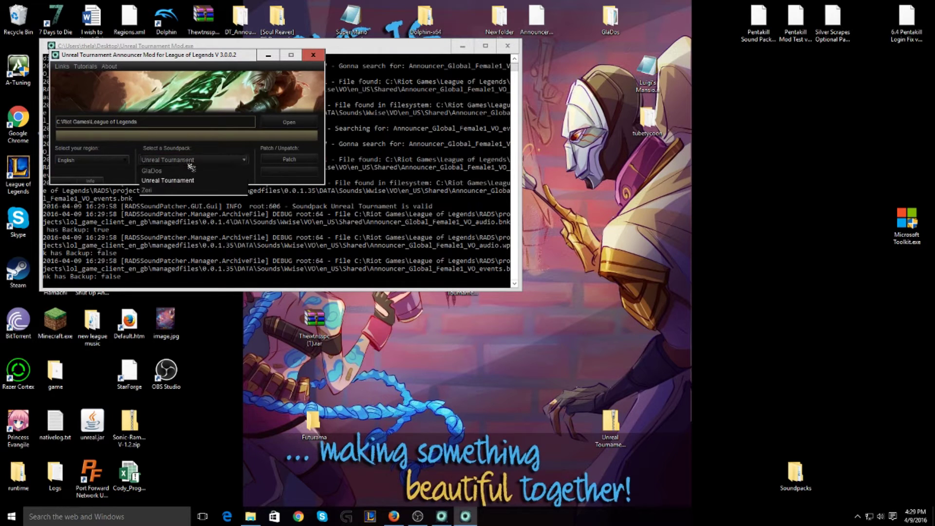
pyautogui.click(191, 165)
pyautogui.click(193, 164)
pyautogui.click(193, 163)
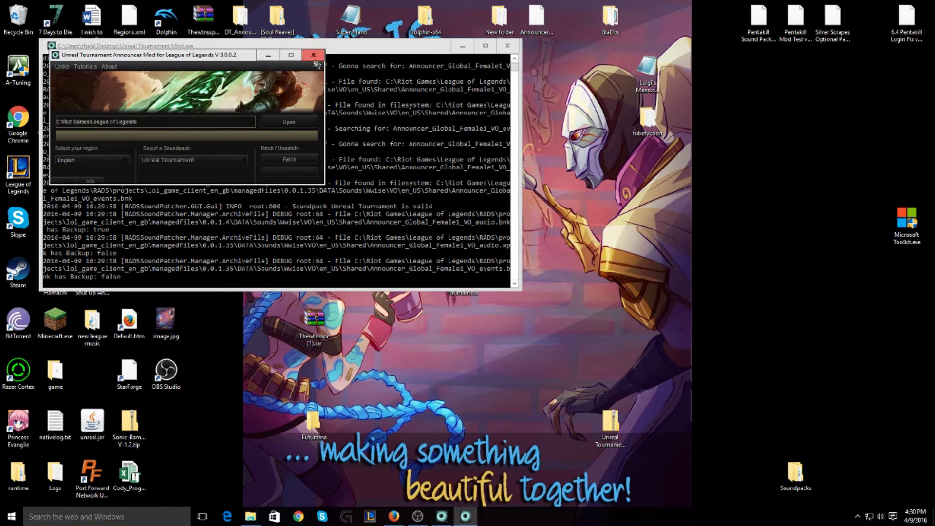
# Step: Close the announcer mod, launch Wooxy, and bring Firefox back to the front
pyautogui.click(314, 55)
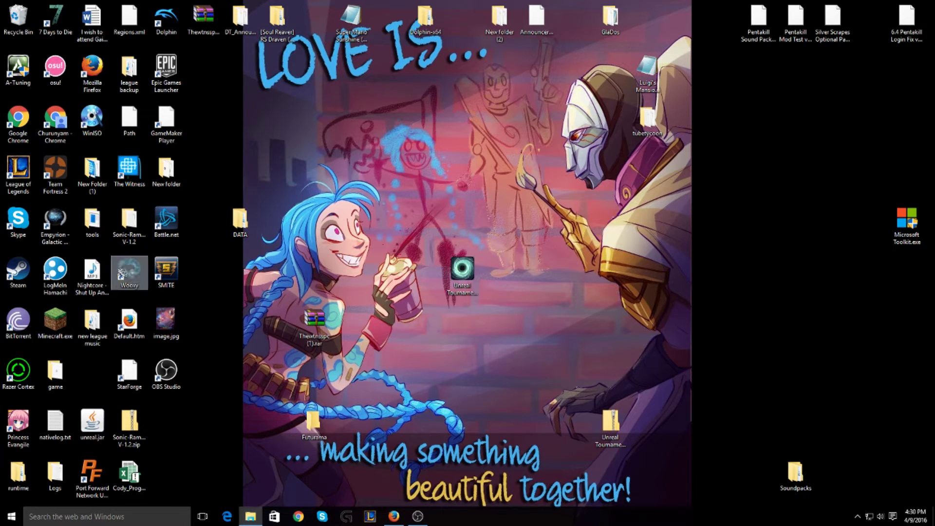
pyautogui.click(122, 276)
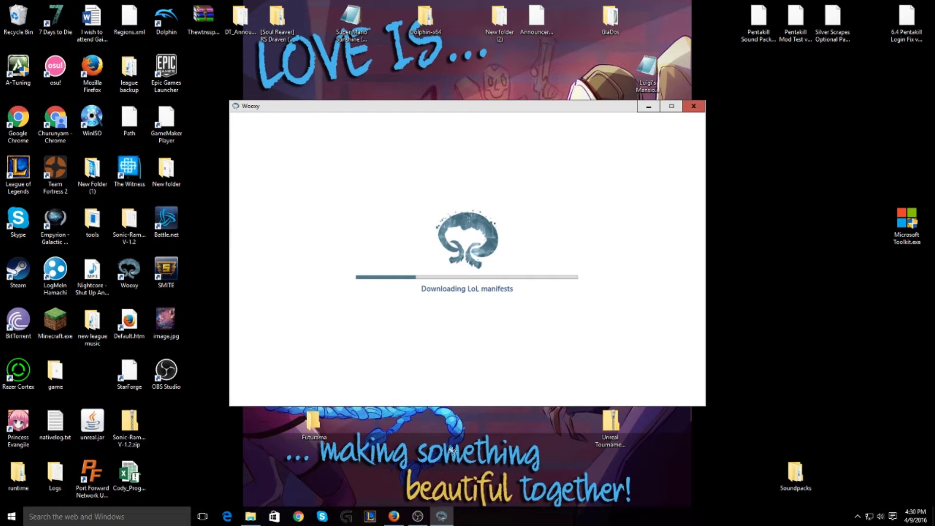
pyautogui.click(393, 516)
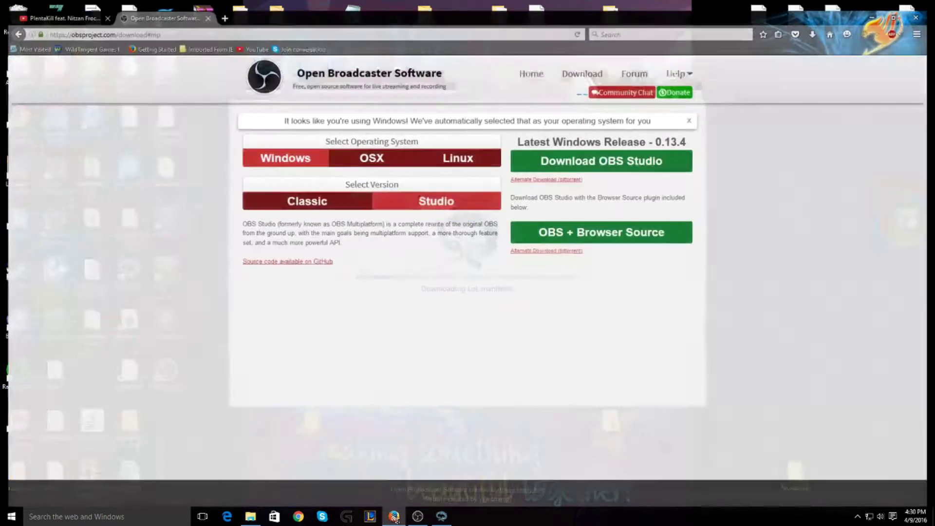
# Step: Search the web for 'wooxy' in a new Firefox tab
pyautogui.click(225, 7)
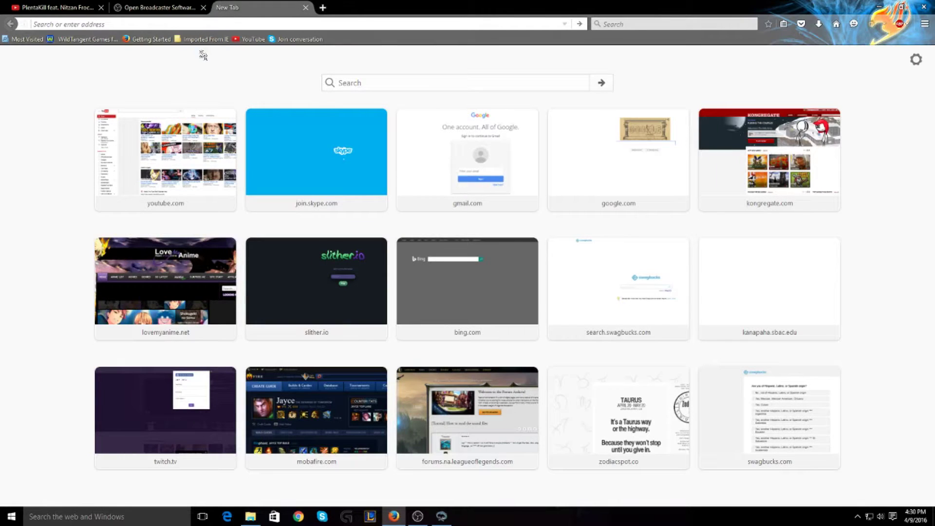
pyautogui.write('wooxy')
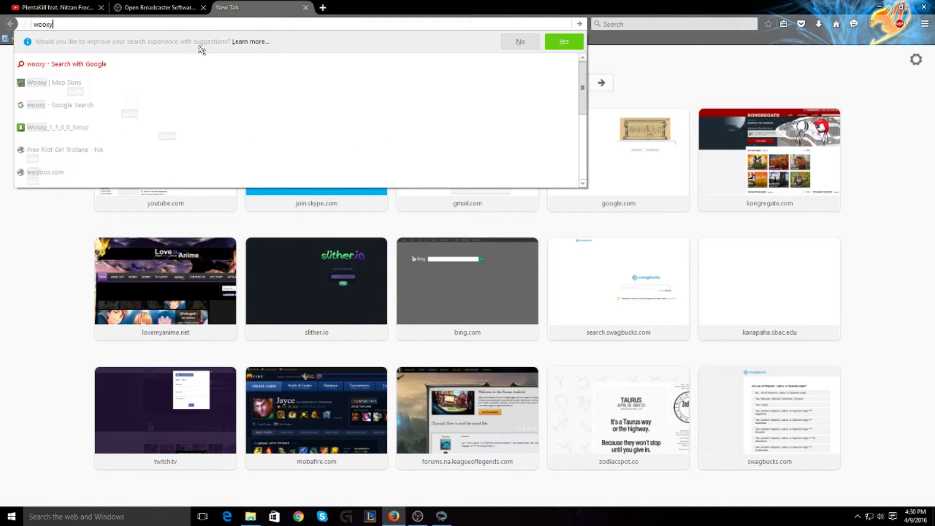
pyautogui.press('Return')
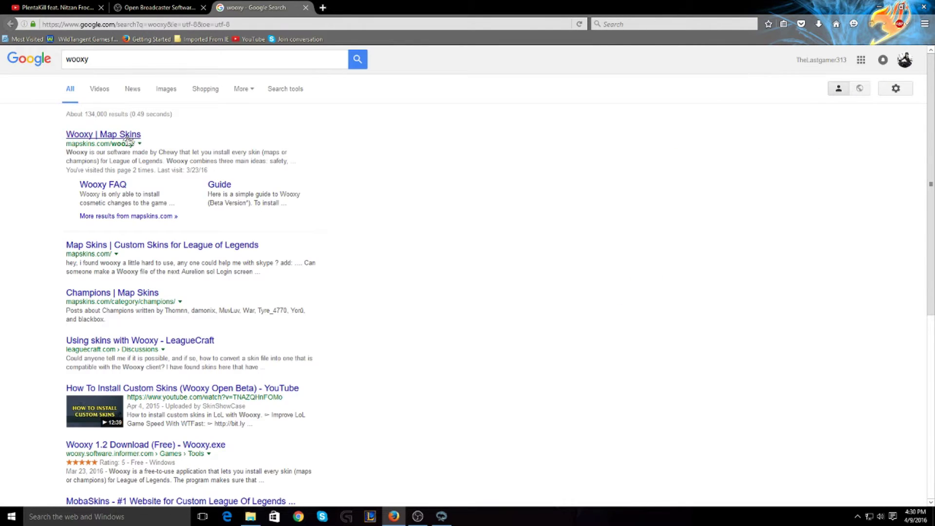
# Step: Open the Wooxy | Map Skins page and scroll to its v1.3 Download section
pyautogui.click(128, 138)
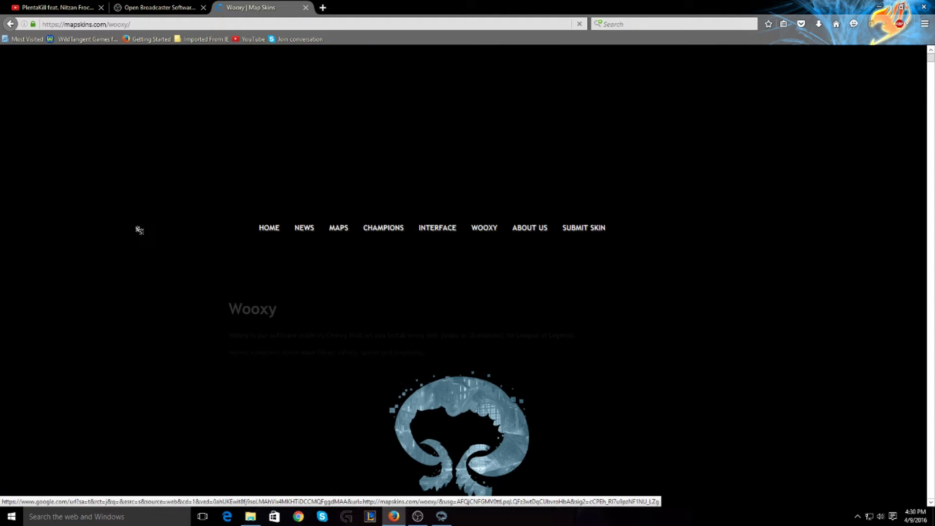
pyautogui.scroll(-2, 241, 171)
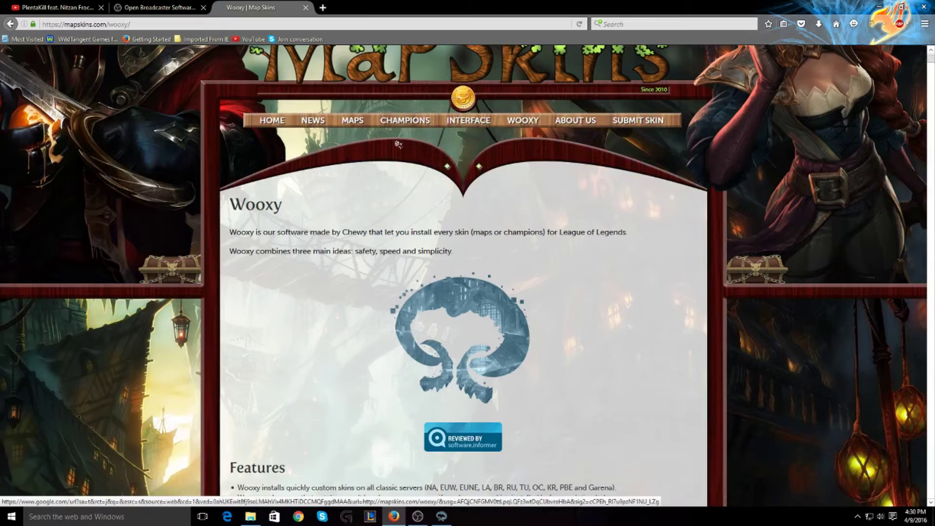
pyautogui.scroll(-2, 425, 243)
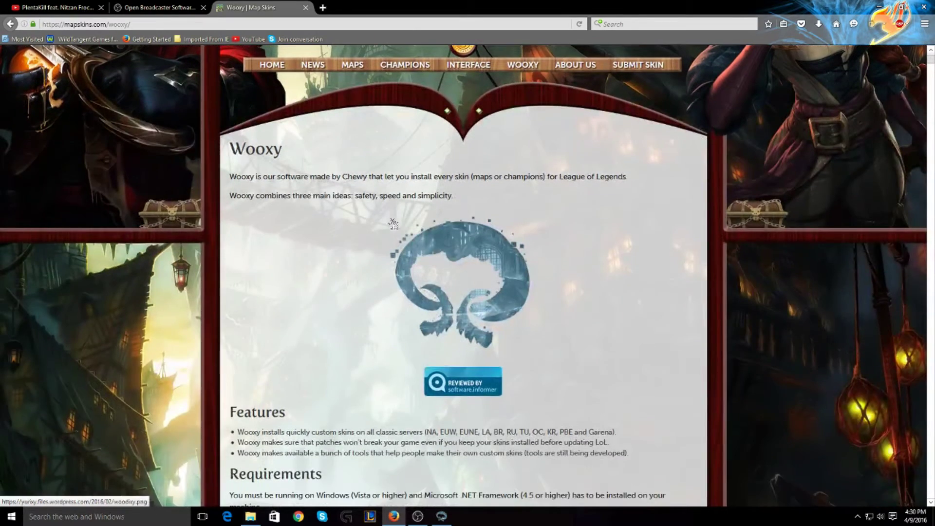
pyautogui.scroll(4, 503, 252)
pyautogui.scroll(2, 529, 270)
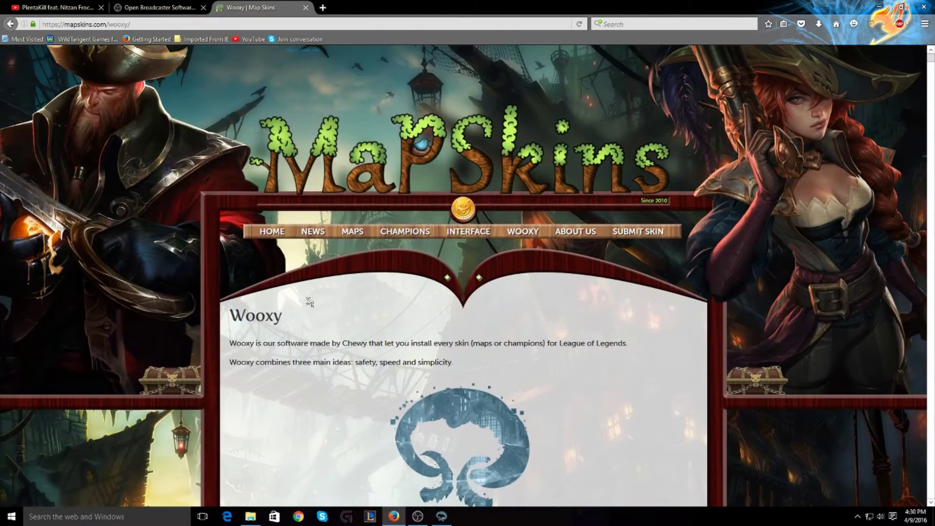
pyautogui.scroll(-10, 292, 266)
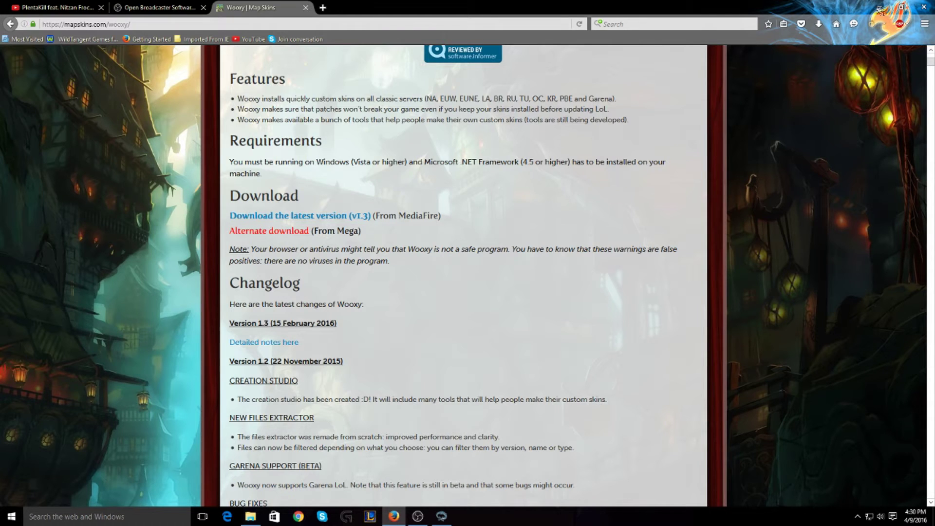
# Step: Minimize Firefox, open Wooxy's Skins Collection, and move the DT_Announcer Pack folder to mid-desktop
pyautogui.click(876, 7)
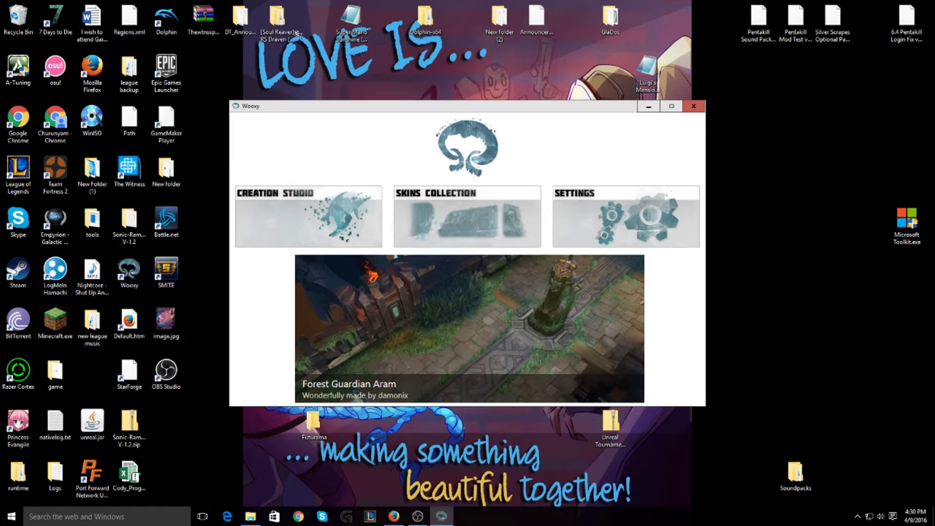
pyautogui.moveTo(241, 22)
pyautogui.mouseDown()
pyautogui.moveTo(396, 70)
pyautogui.moveTo(316, 65)
pyautogui.moveTo(236, 32)
pyautogui.mouseUp()
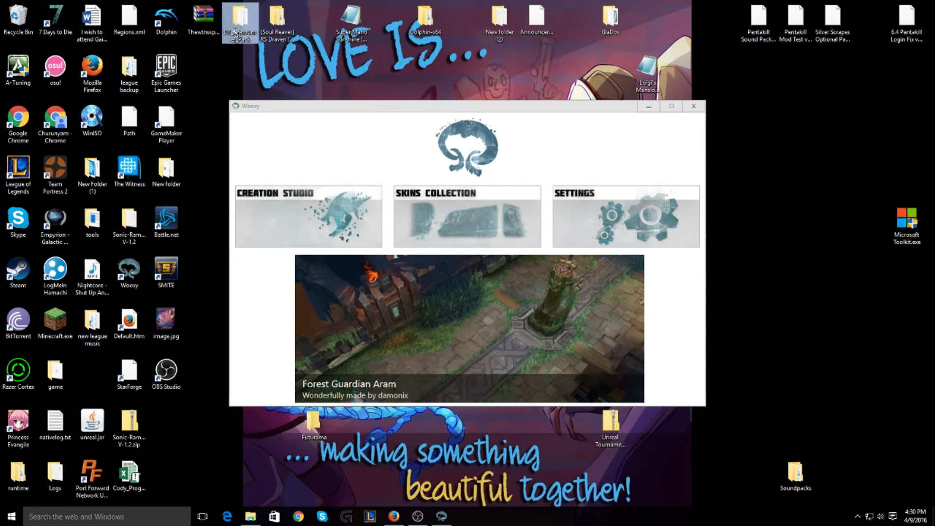
pyautogui.click(415, 214)
pyautogui.click(415, 215)
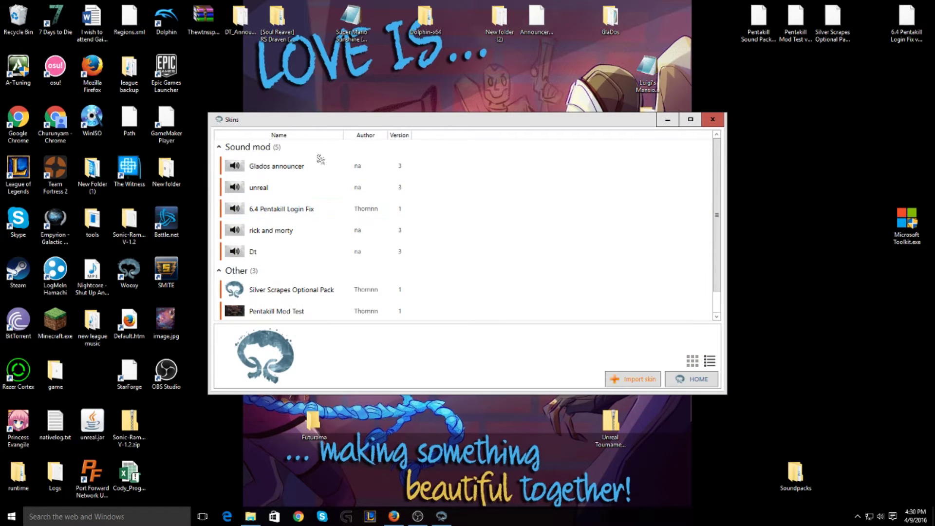
pyautogui.scroll(-1, 487, 258)
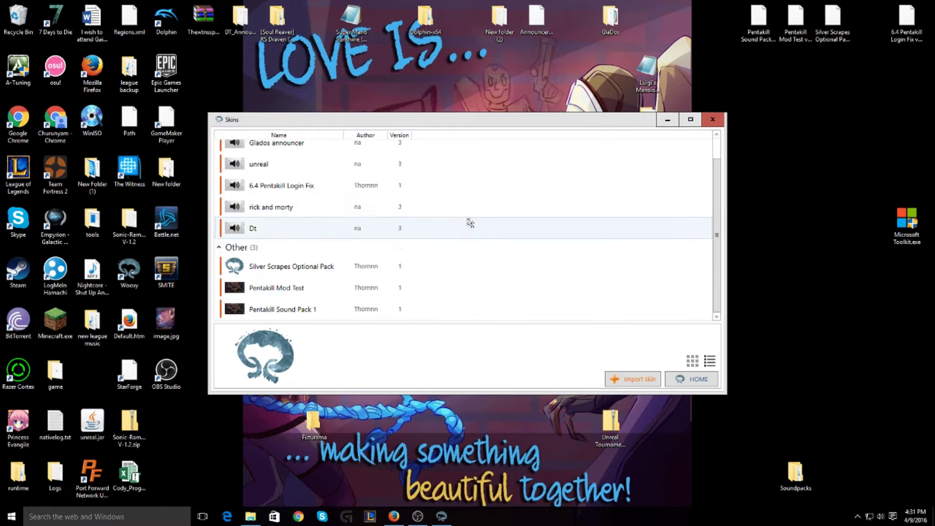
pyautogui.scroll(1, 453, 226)
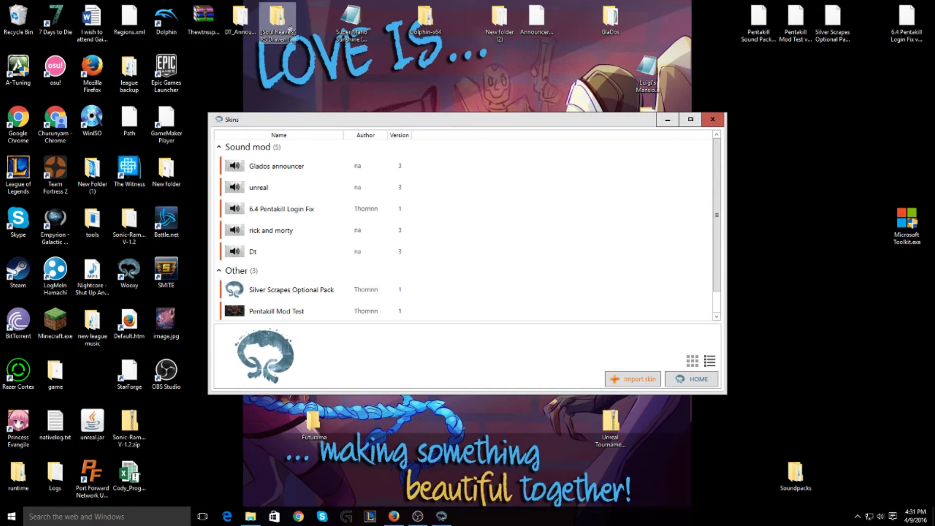
pyautogui.moveTo(285, 25)
pyautogui.mouseDown()
pyautogui.moveTo(260, 23)
pyautogui.moveTo(302, 44)
pyautogui.moveTo(428, 74)
pyautogui.mouseUp()
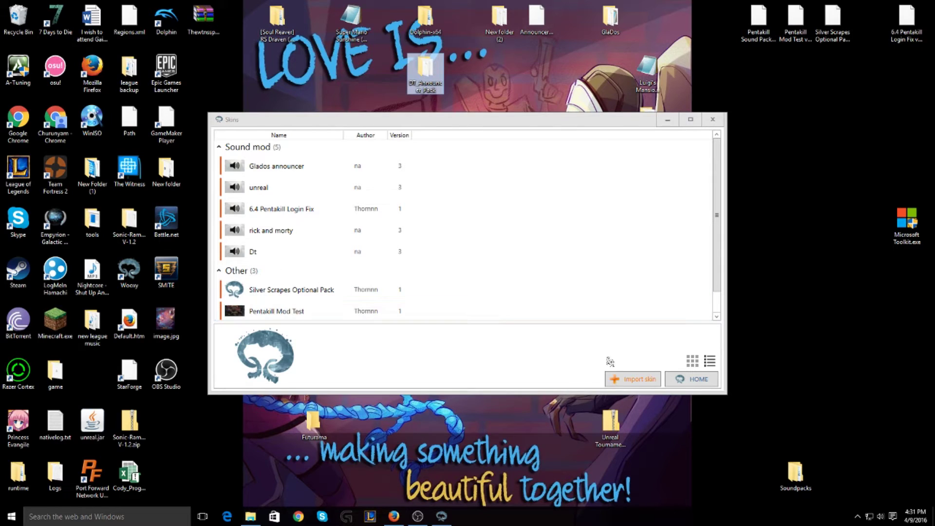
# Step: Import a new skin from the DT_Announcer_Pack folder and proceed to save it
pyautogui.click(621, 382)
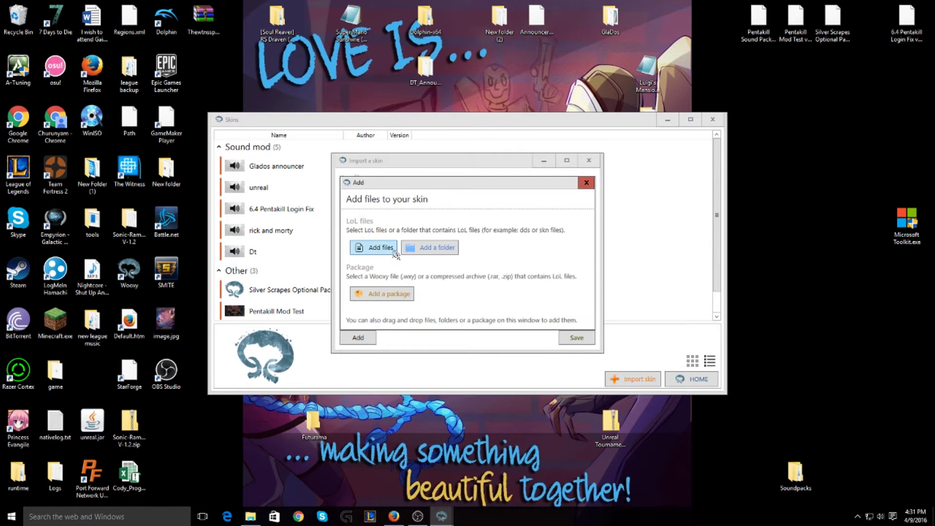
pyautogui.click(411, 246)
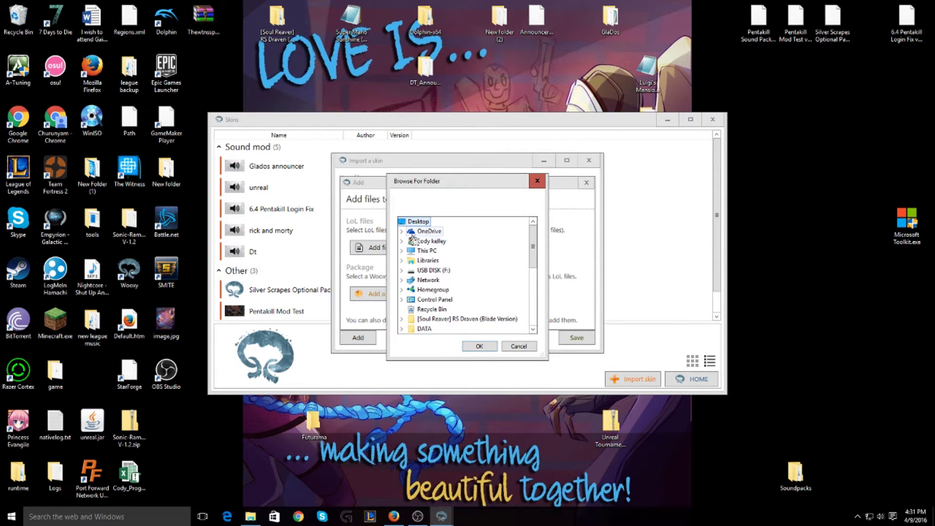
pyautogui.scroll(-2, 417, 302)
pyautogui.click(437, 290)
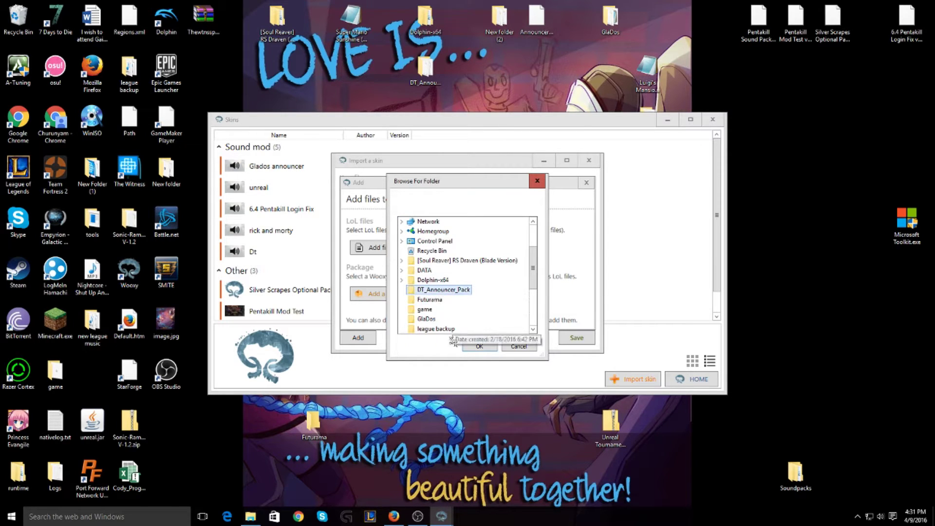
pyautogui.click(478, 346)
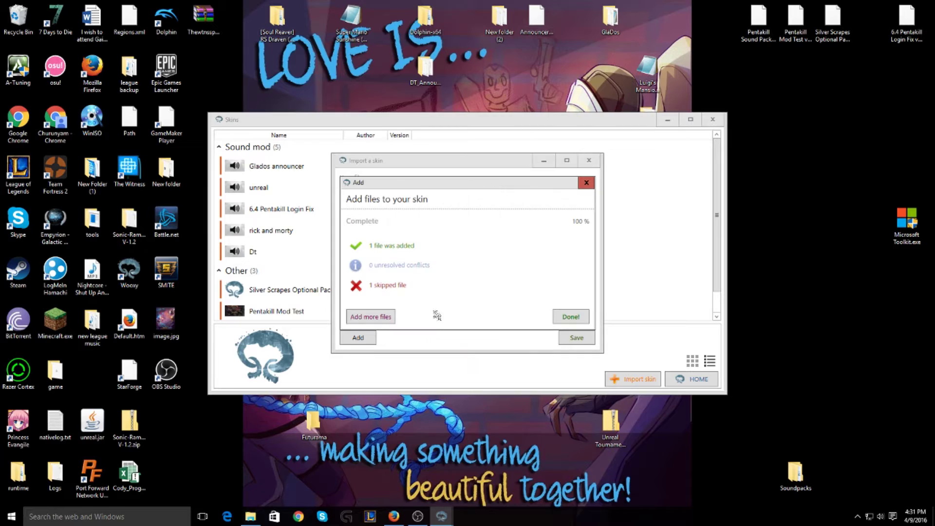
pyautogui.click(573, 318)
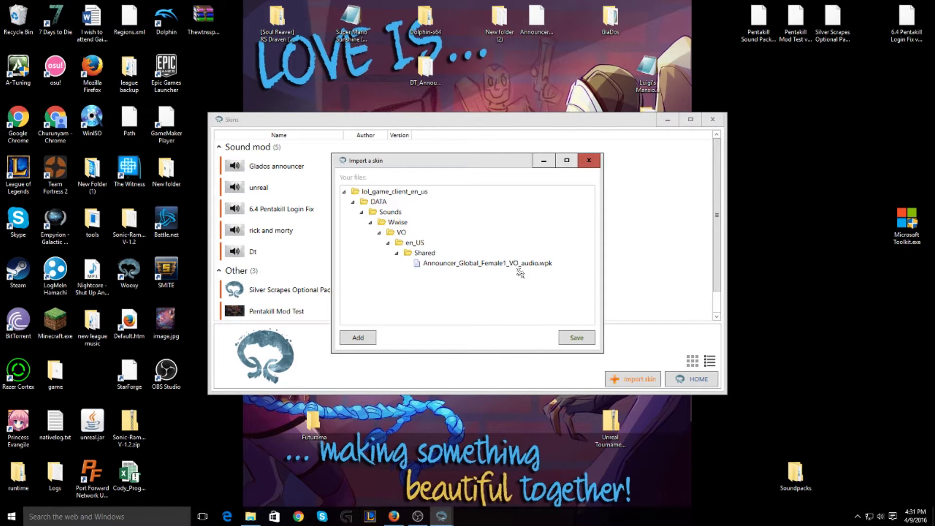
pyautogui.click(575, 341)
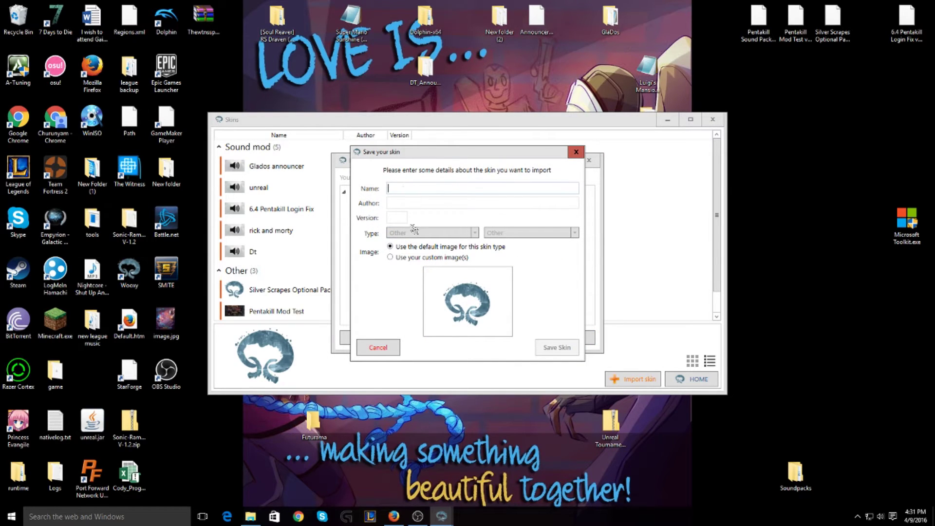
# Step: Enter name dt, author na, version 3, type Sound mod, subtype Shared sounds, then cancel the form
pyautogui.write('dt')
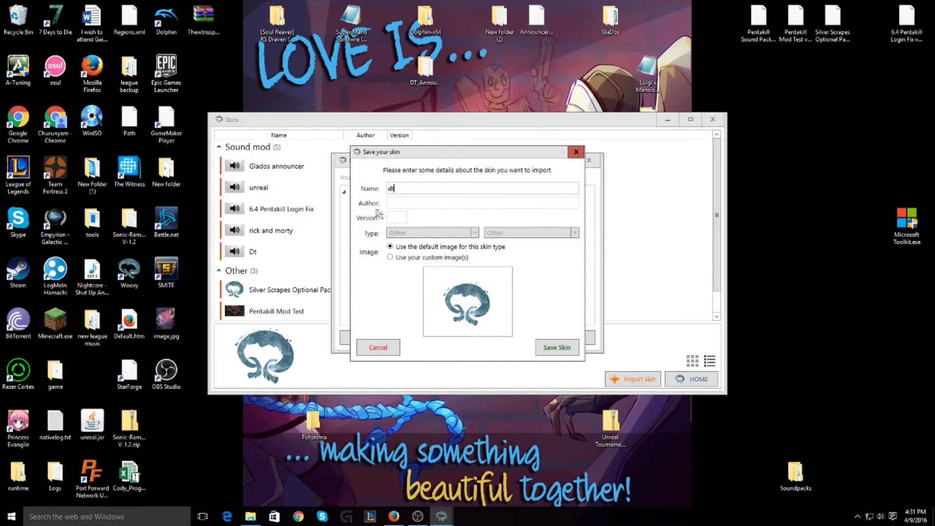
pyautogui.click(410, 202)
pyautogui.write('a')
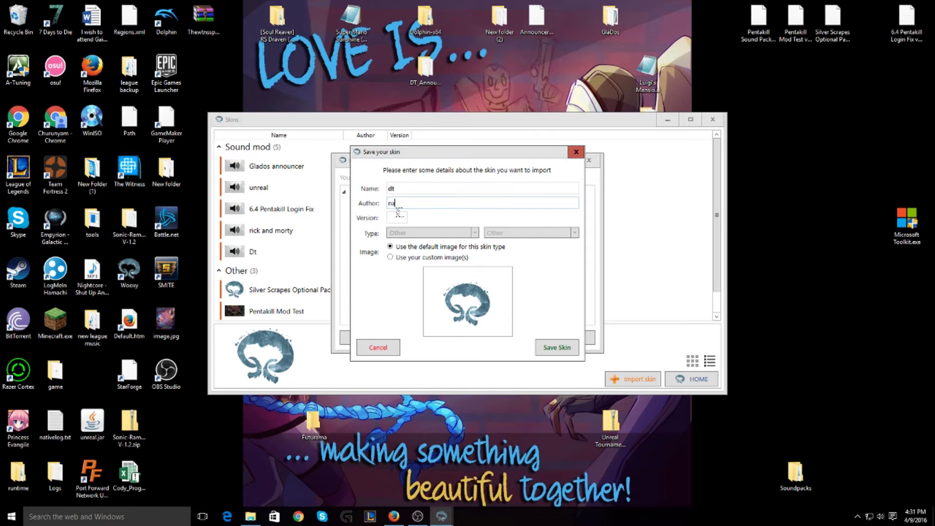
pyautogui.click(398, 216)
pyautogui.write('3')
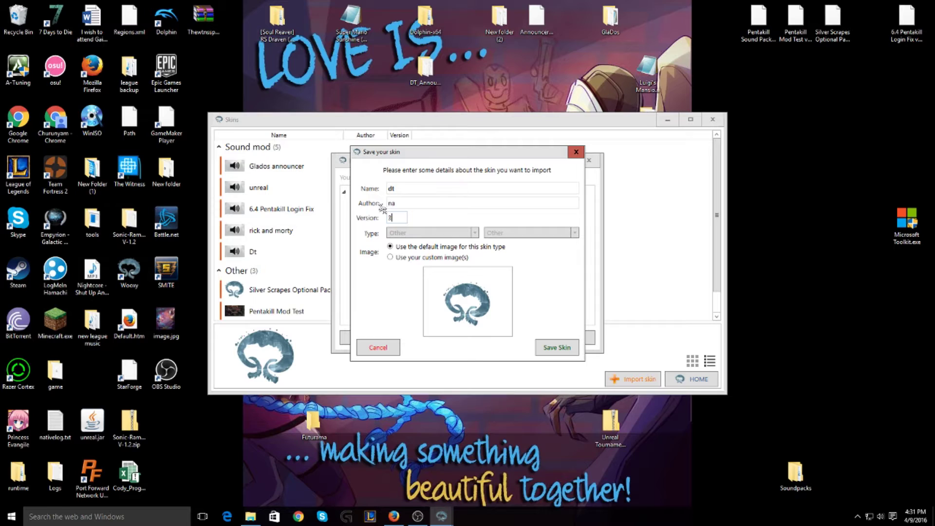
pyautogui.click(404, 234)
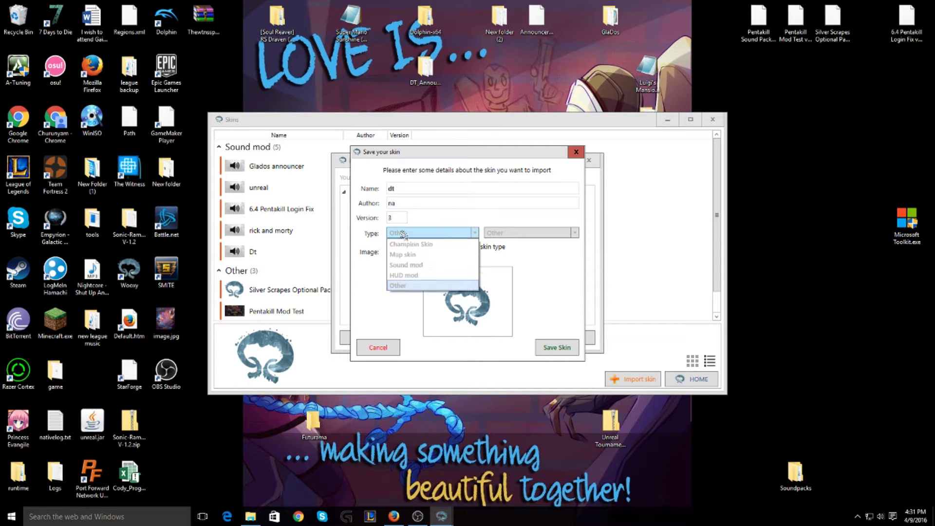
pyautogui.click(436, 266)
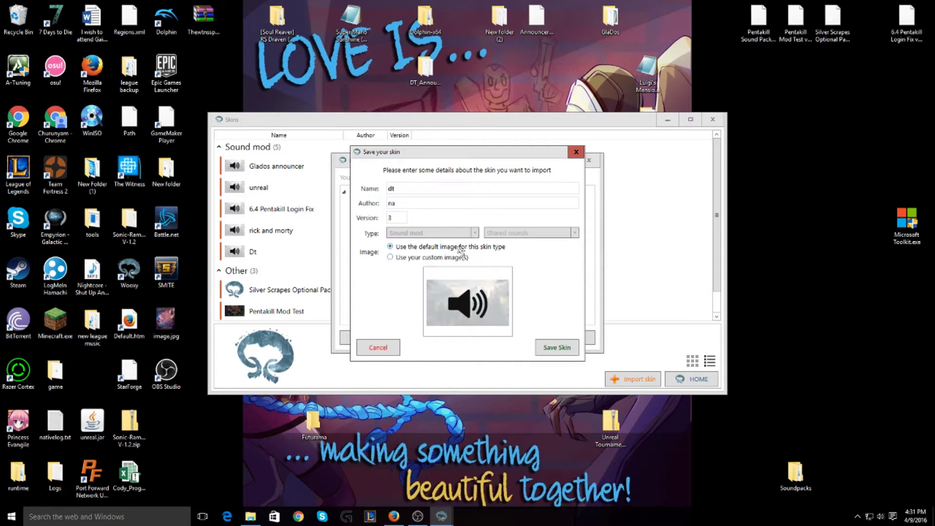
pyautogui.click(508, 232)
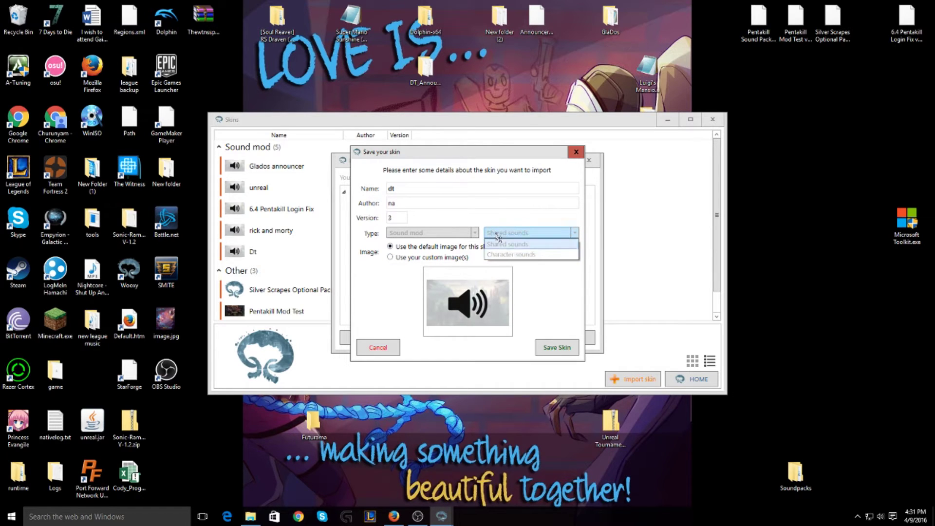
pyautogui.click(504, 250)
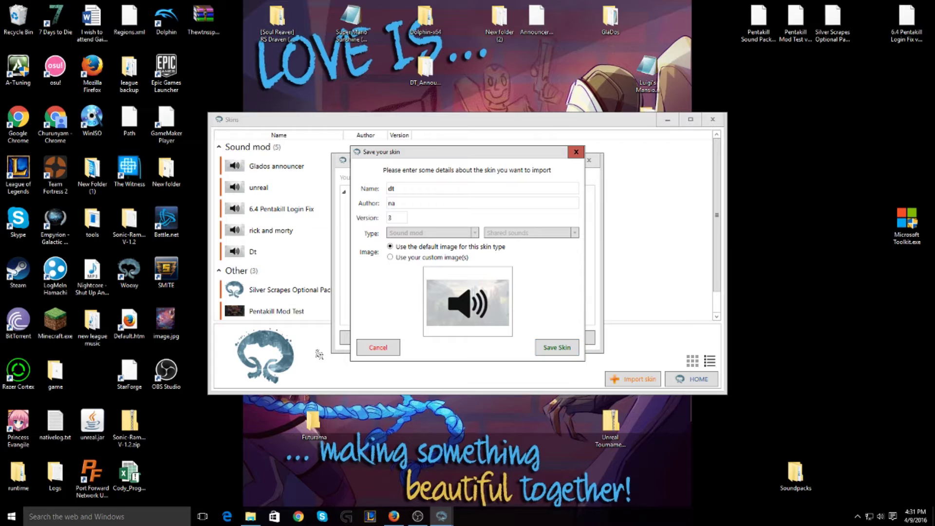
pyautogui.click(377, 351)
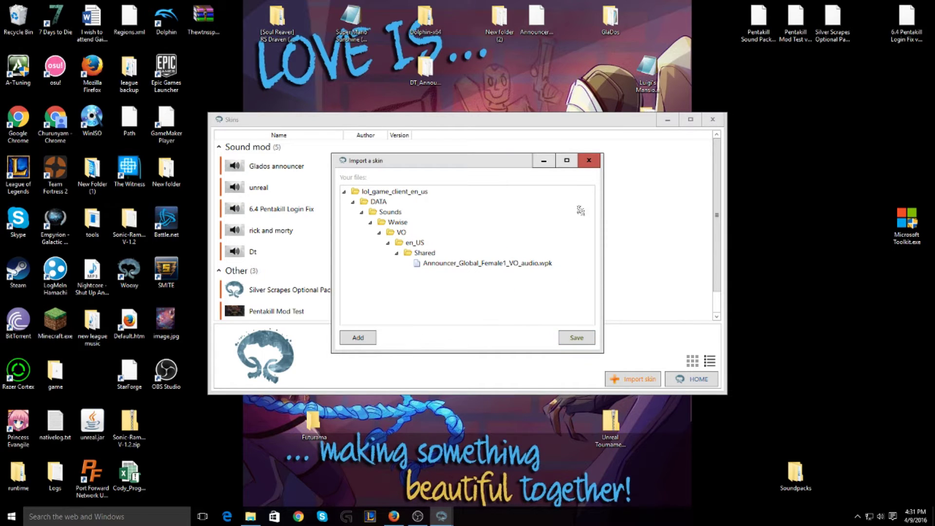
# Step: Close the import window, switch to large-tile view, and install the Dt sound mod
pyautogui.click(588, 160)
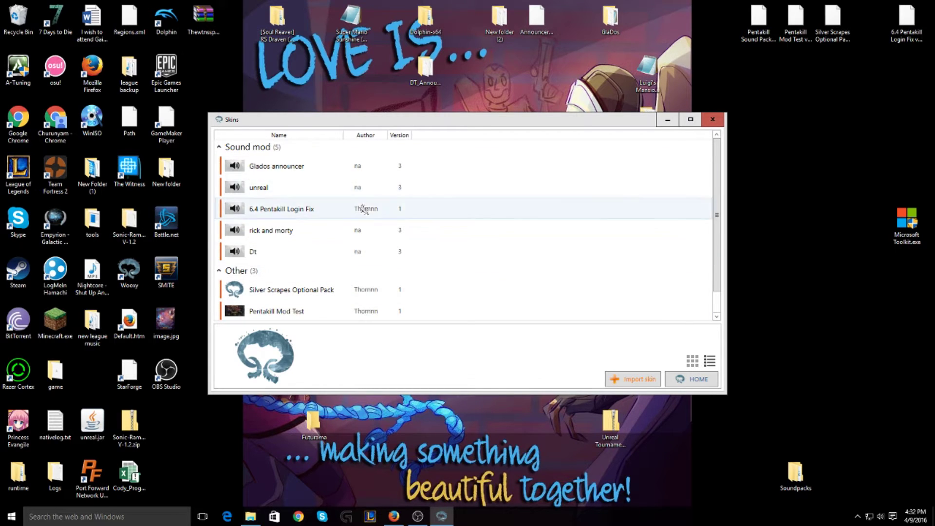
pyautogui.click(692, 361)
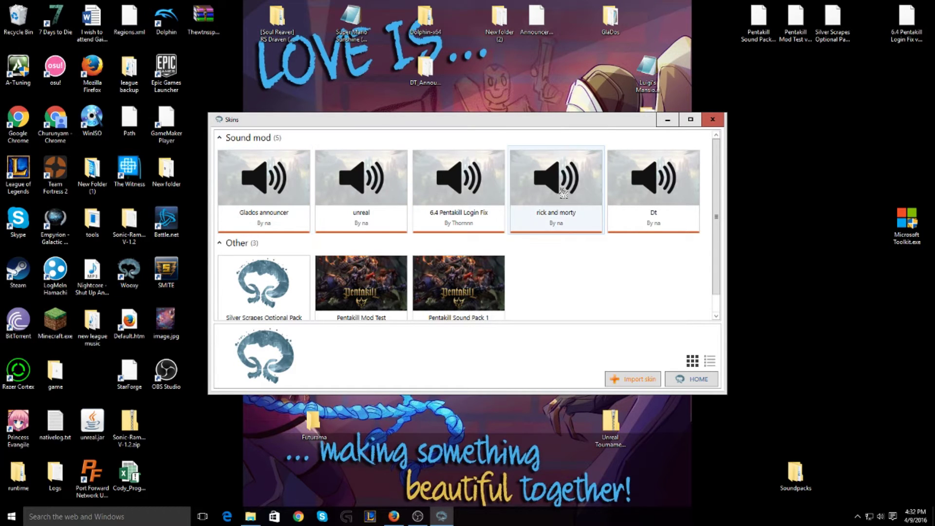
pyautogui.click(644, 203)
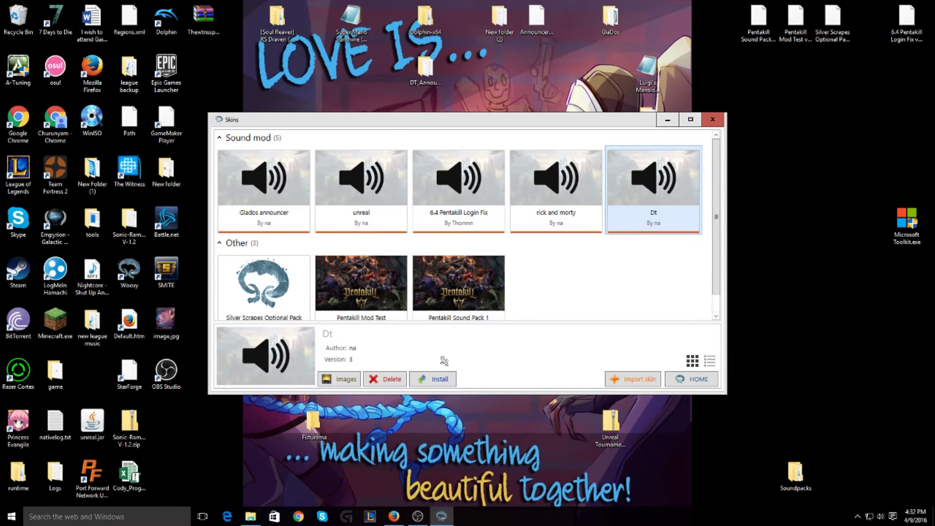
pyautogui.click(436, 382)
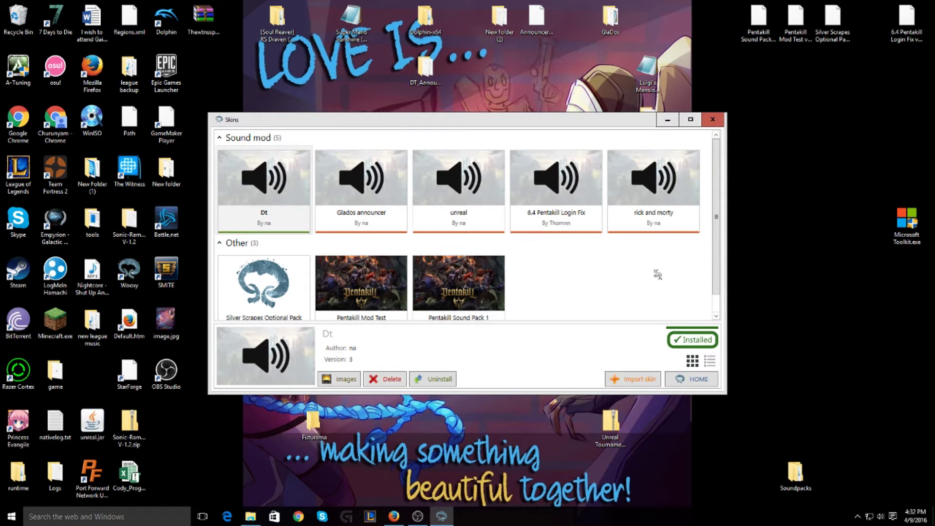
pyautogui.scroll(-1, 627, 278)
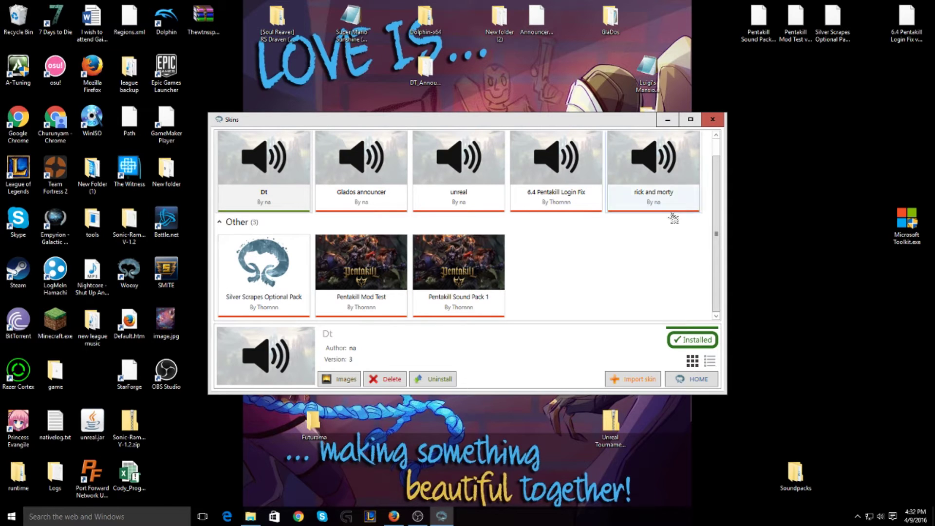
# Step: Start another skin import using the DT_Announcer_Pack folder's files
pyautogui.click(638, 384)
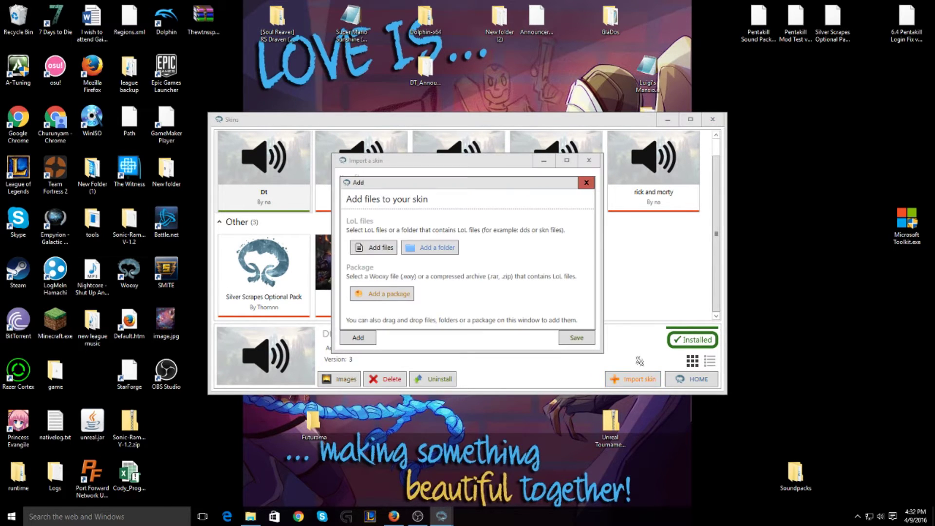
pyautogui.click(438, 253)
pyautogui.scroll(-1, 470, 308)
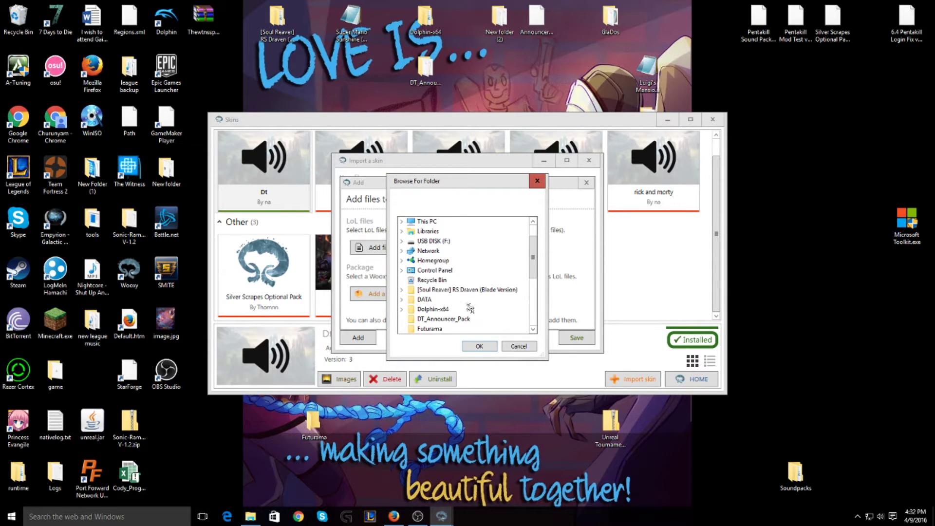
pyautogui.click(458, 319)
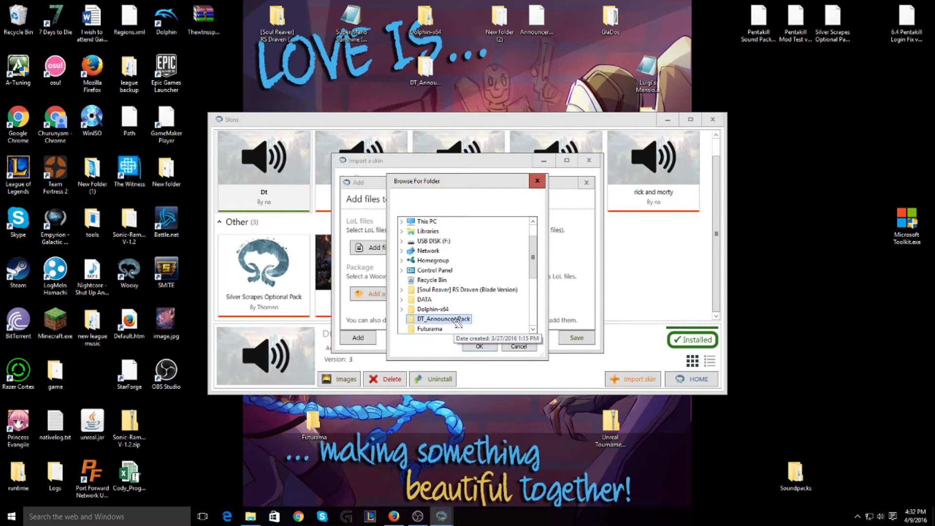
pyautogui.click(473, 347)
pyautogui.click(563, 323)
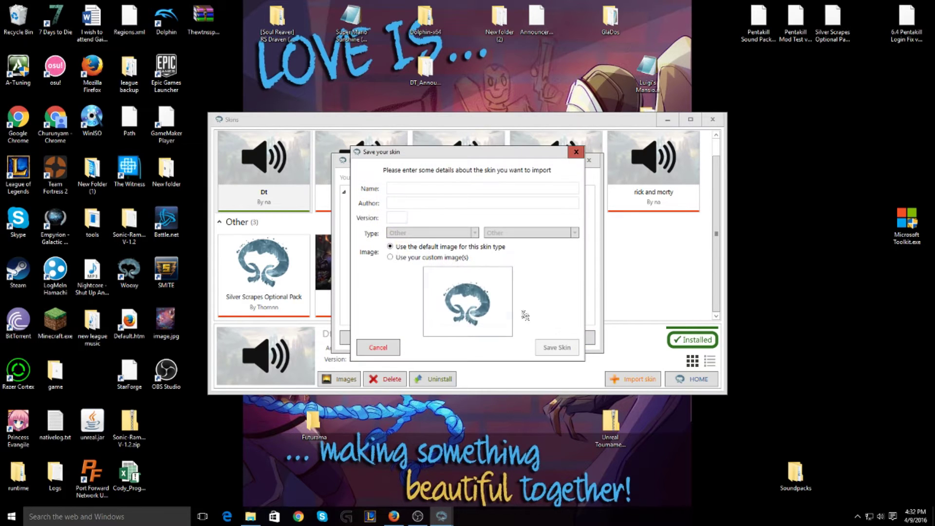
# Step: Set the skin type to Sound mod, then cancel and close the Import a skin window
pyautogui.click(426, 234)
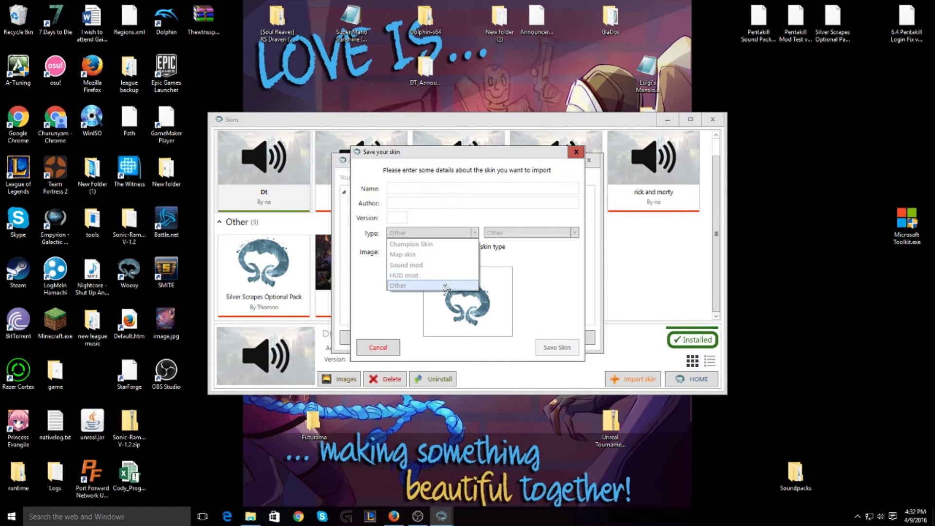
pyautogui.click(417, 290)
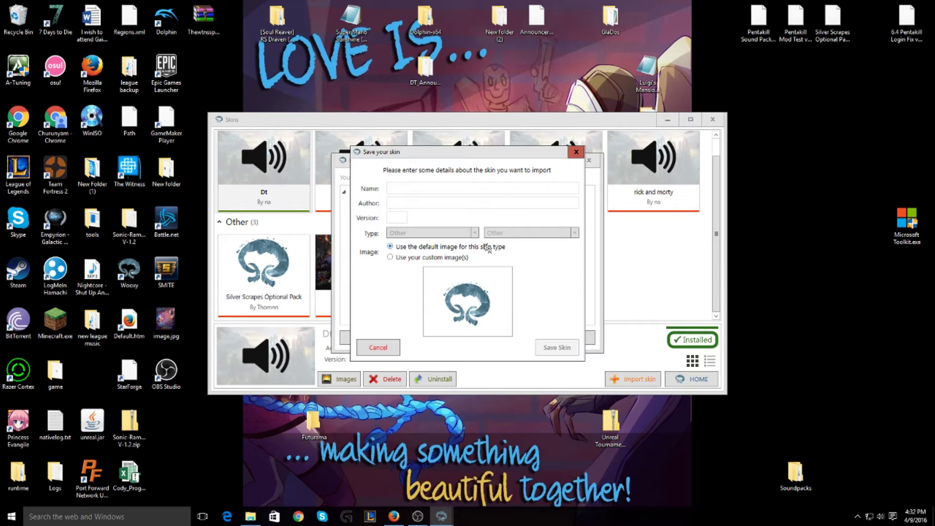
pyautogui.click(515, 233)
pyautogui.click(515, 234)
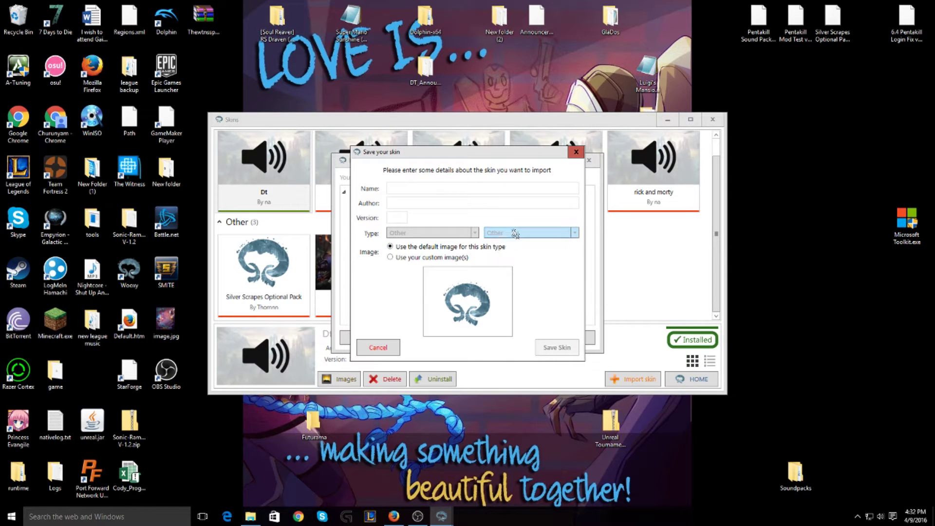
pyautogui.click(414, 234)
pyautogui.click(431, 265)
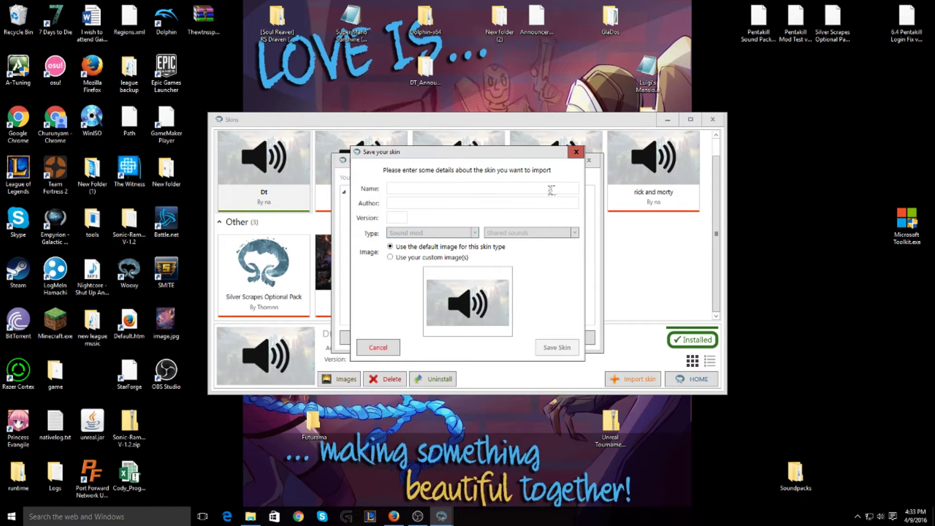
pyautogui.click(576, 152)
pyautogui.click(592, 157)
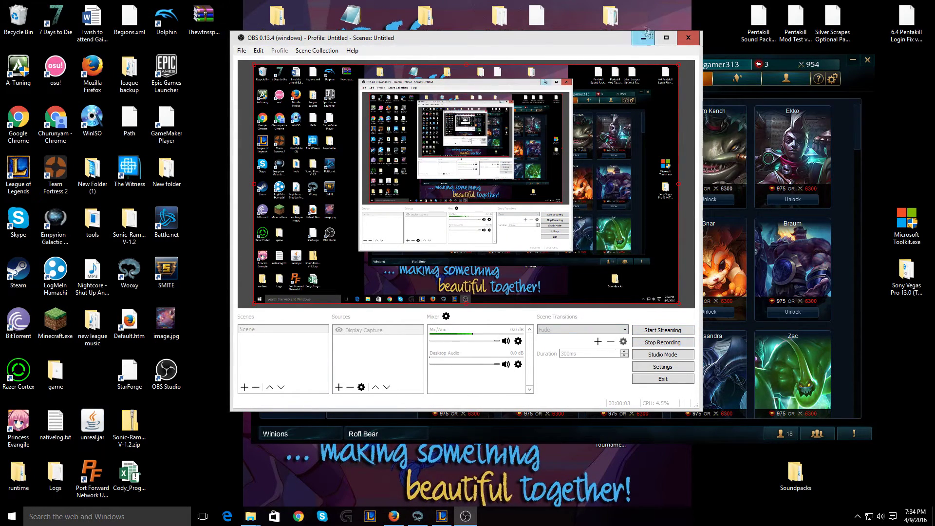
# Step: Set up a Summoner's Rift custom game lobby in the League client
pyautogui.click(643, 41)
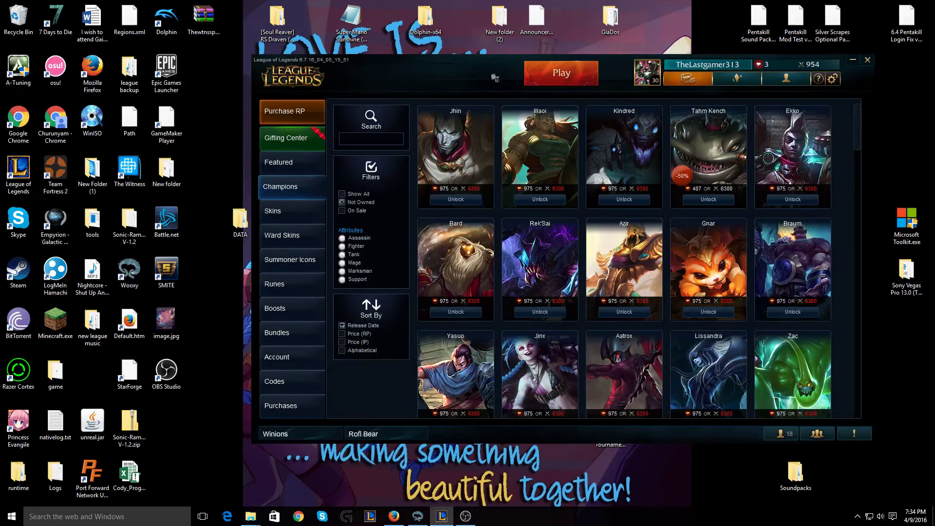
pyautogui.click(538, 72)
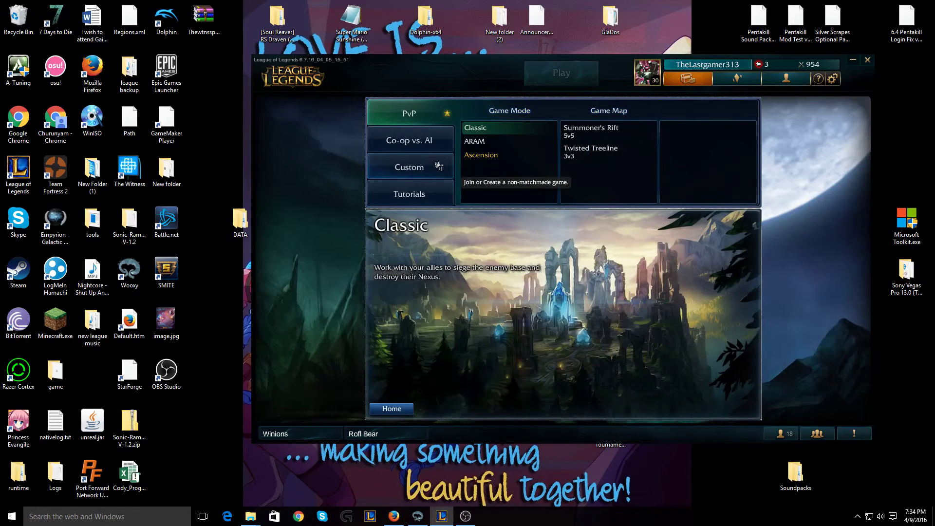
pyautogui.click(433, 176)
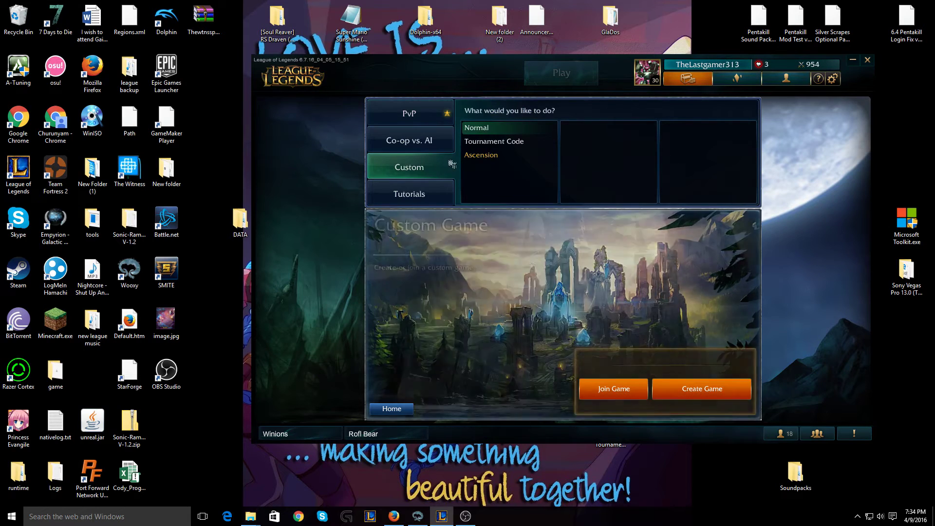
pyautogui.click(693, 387)
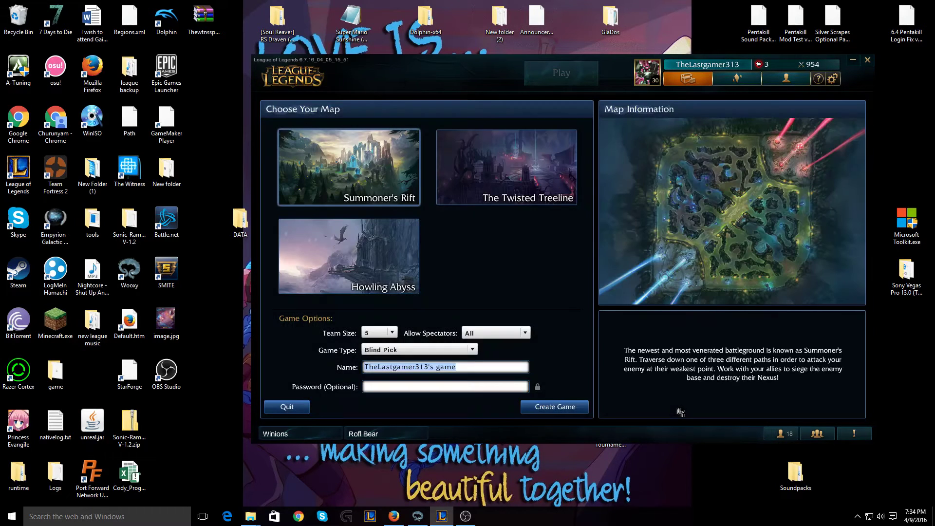
pyautogui.click(556, 412)
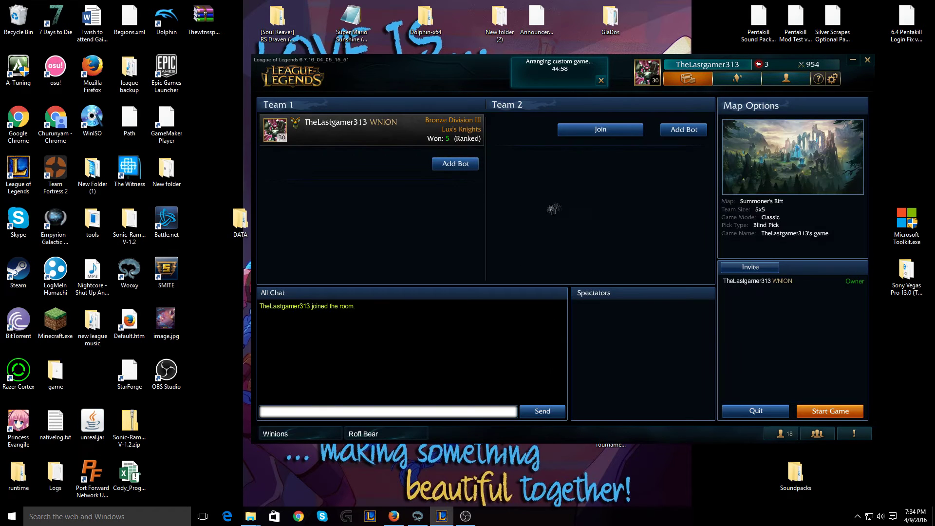
# Step: Start the custom game without IP/XP rewards and lock in Thresh
pyautogui.click(827, 418)
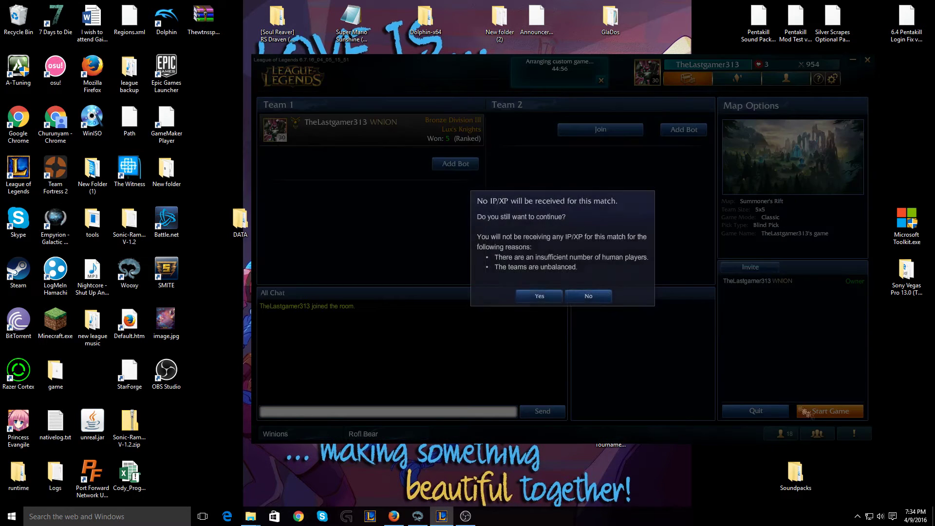
pyautogui.click(537, 295)
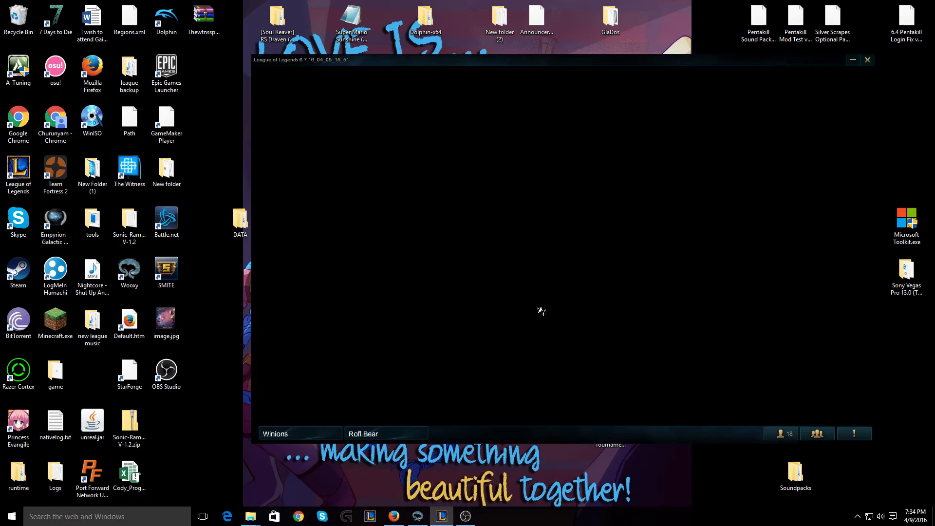
pyautogui.click(546, 254)
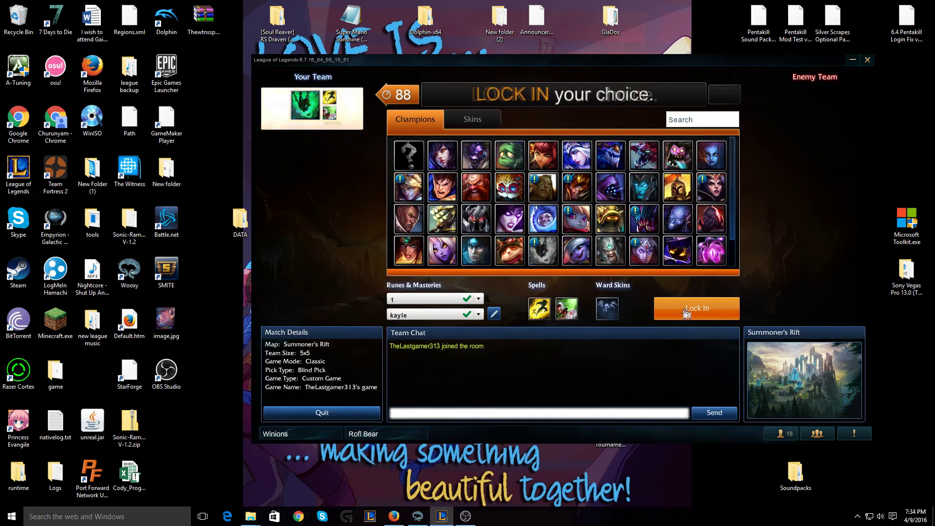
pyautogui.click(689, 312)
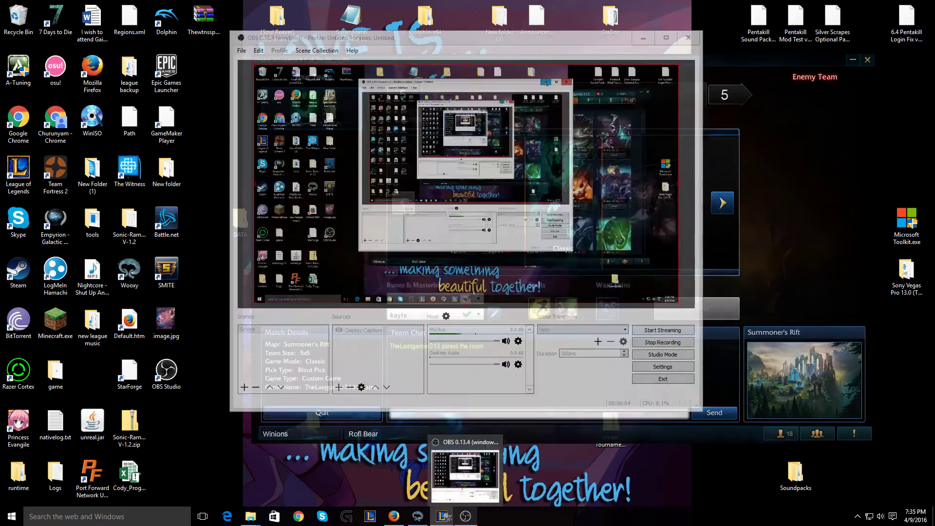
# Step: Switch between OBS and the League client and close the chat window that popped open
pyautogui.moveTo(443, 515)
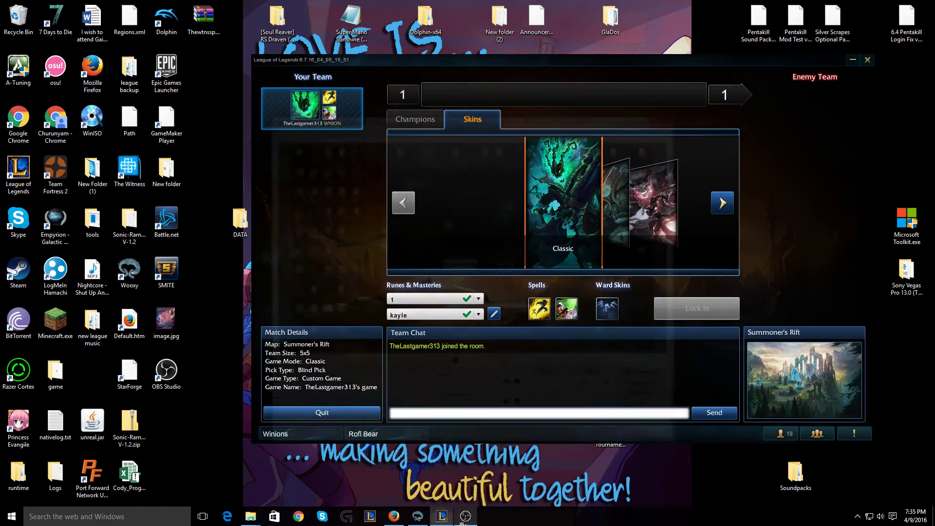
pyautogui.click(465, 517)
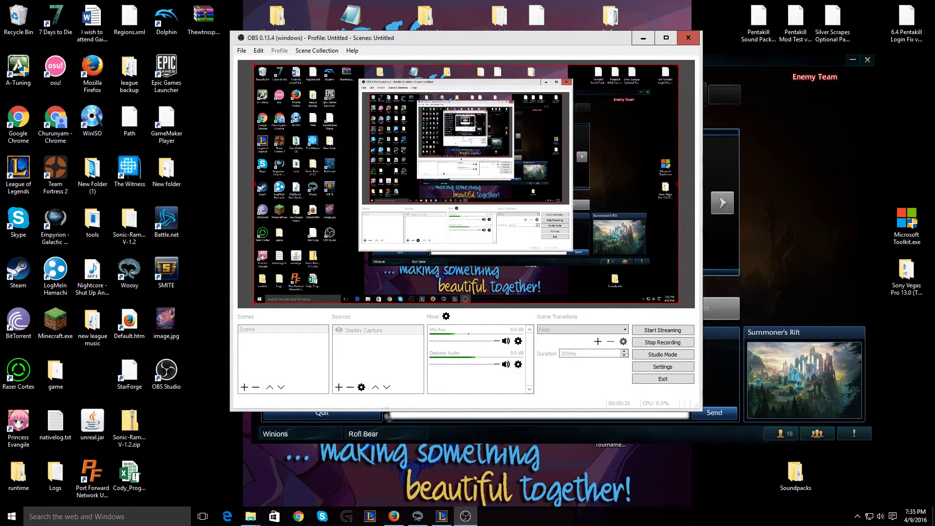
pyautogui.click(413, 436)
pyautogui.click(399, 437)
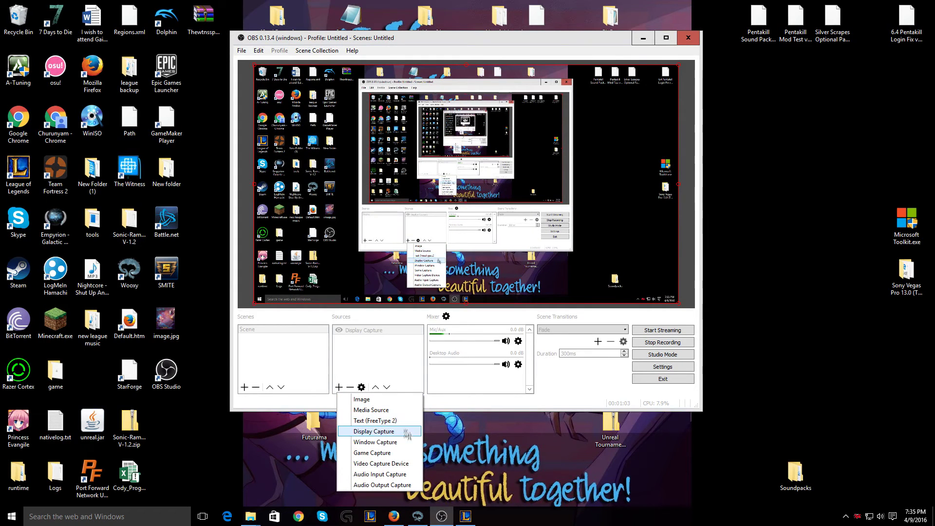
# Step: Add a Display Capture 1 source, leaving its properties unchanged
pyautogui.click(407, 432)
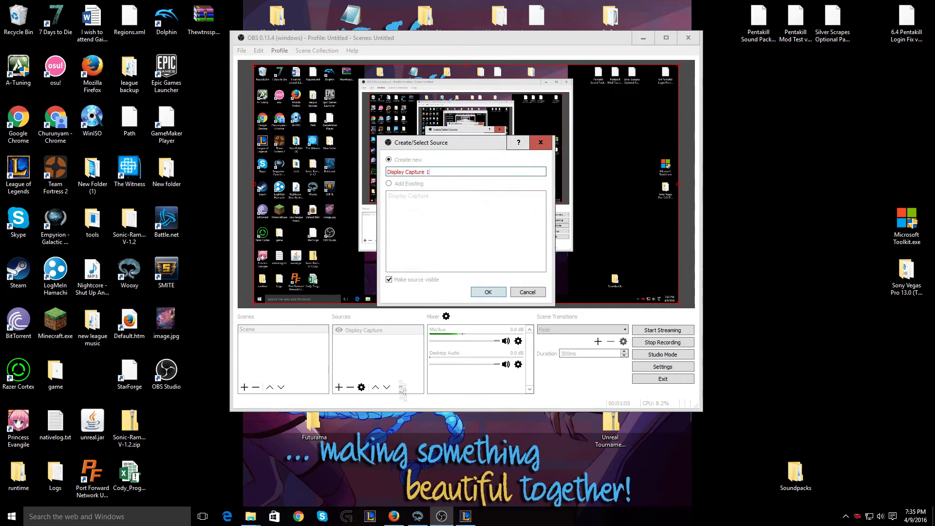
pyautogui.click(486, 293)
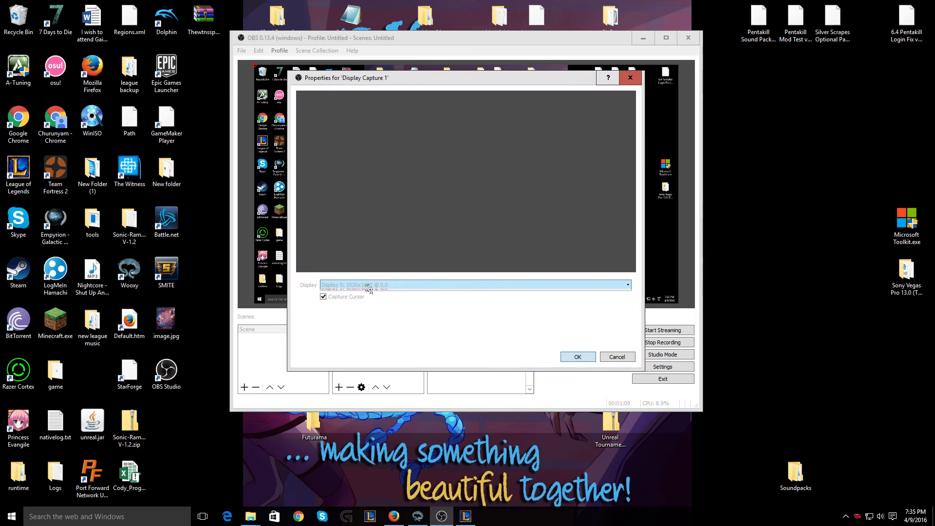
pyautogui.click(603, 357)
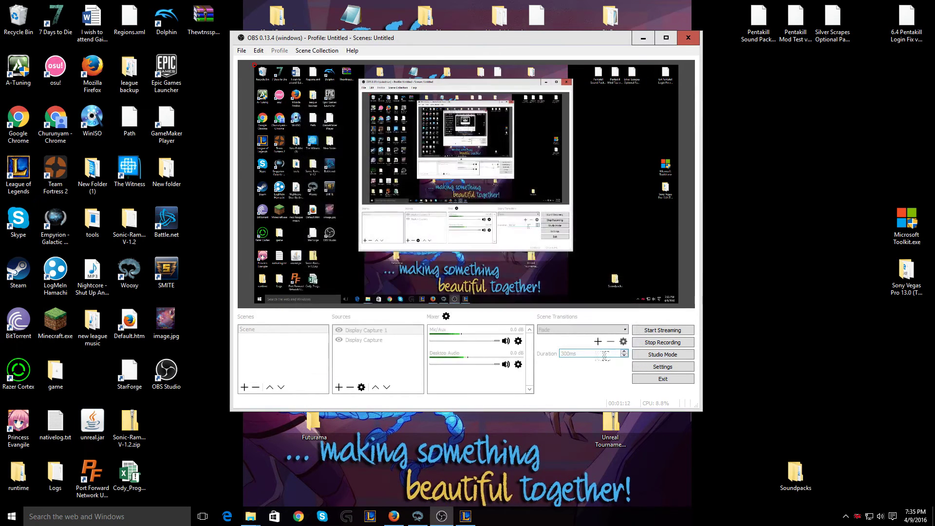
pyautogui.click(385, 339)
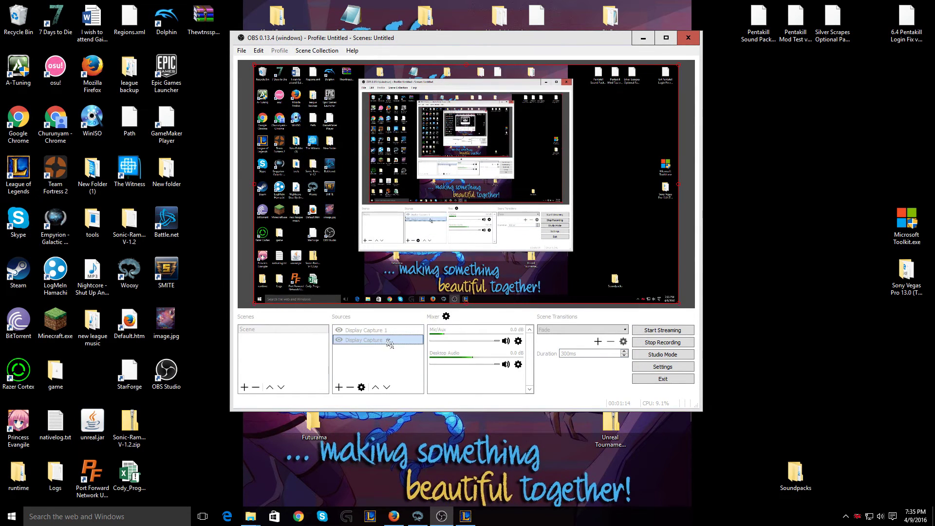
# Step: Add a Game Capture source to the OBS scene
pyautogui.click(340, 387)
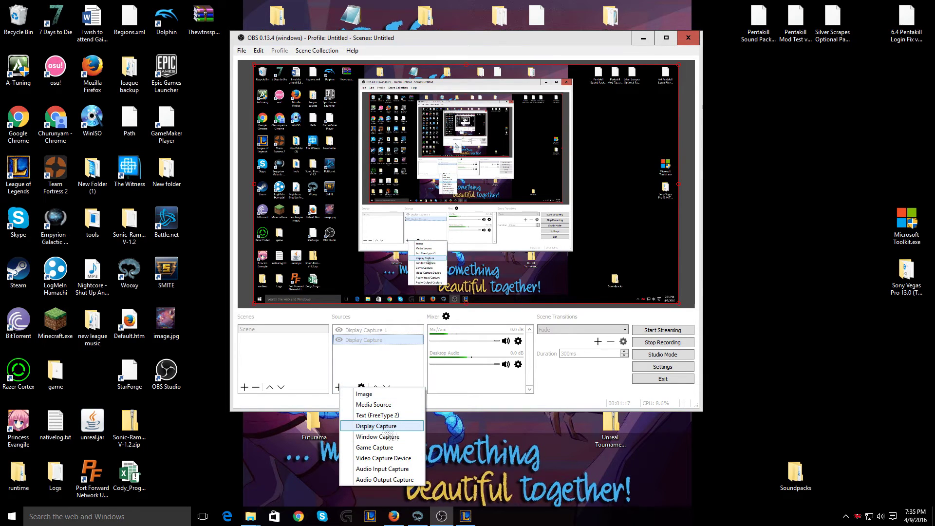
pyautogui.click(412, 448)
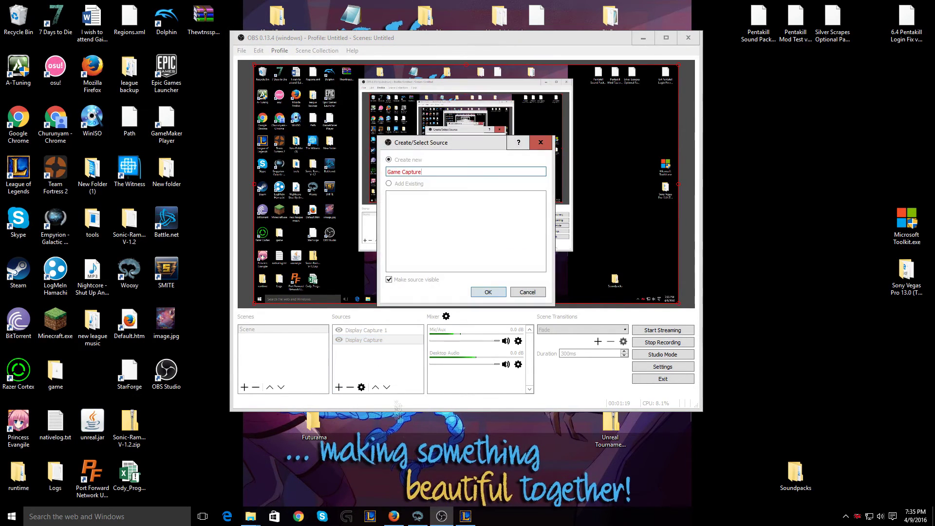
pyautogui.click(476, 295)
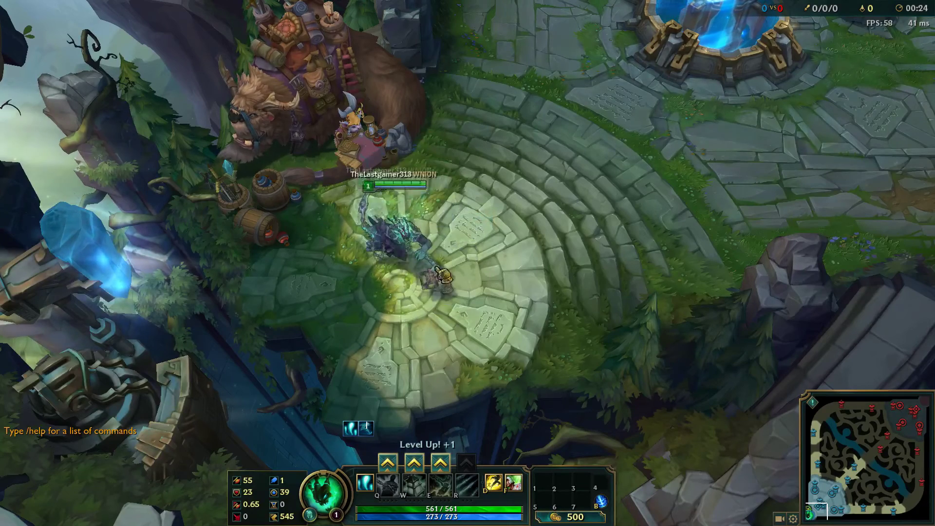
# Step: Learn Thresh's first ability and walk him out of the base into the jungle
pyautogui.rightClick(453, 179)
pyautogui.hotkey('ctrl', 'q')
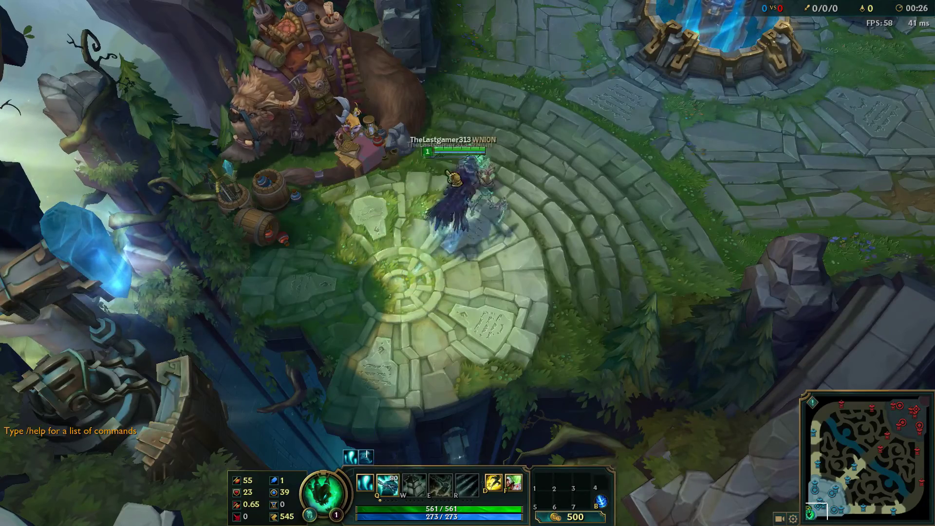
pyautogui.rightClick(647, 171)
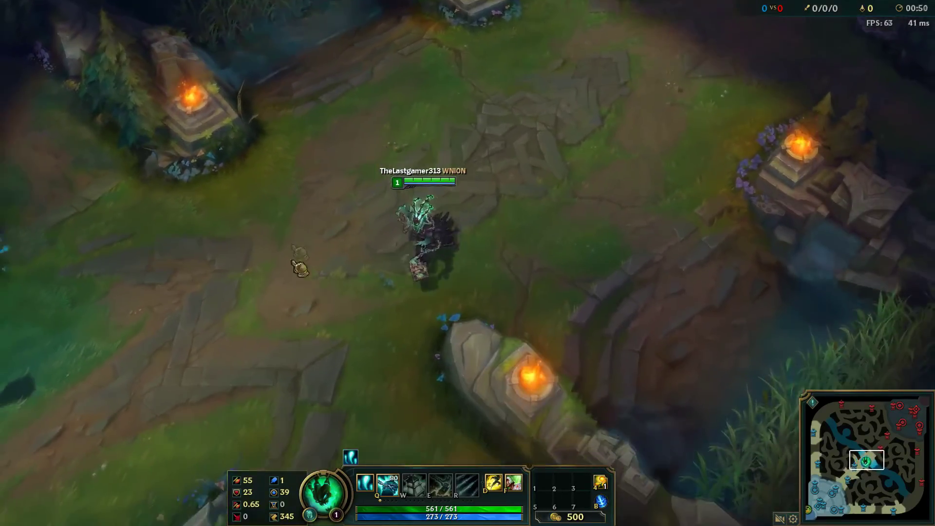
pyautogui.rightClick(434, 115)
pyautogui.rightClick(536, 140)
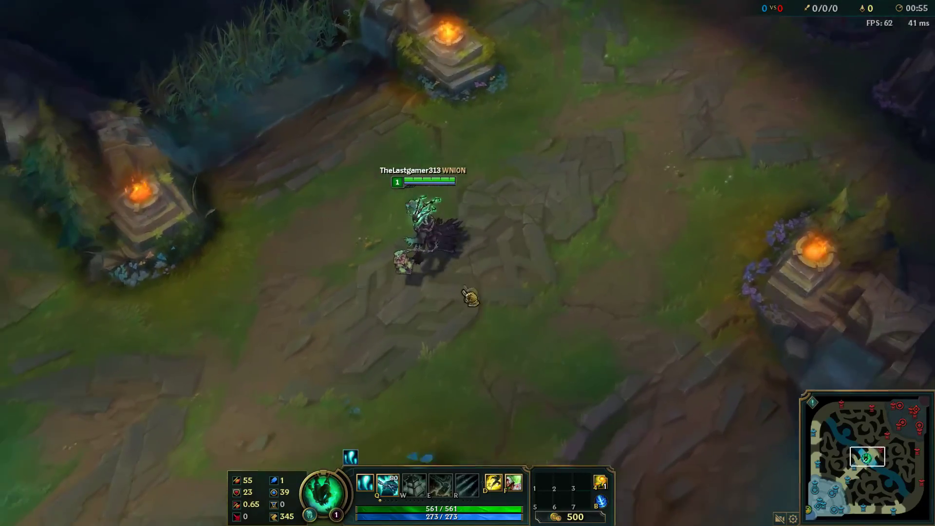
pyautogui.scroll(3, 473, 273)
pyautogui.rightClick(492, 336)
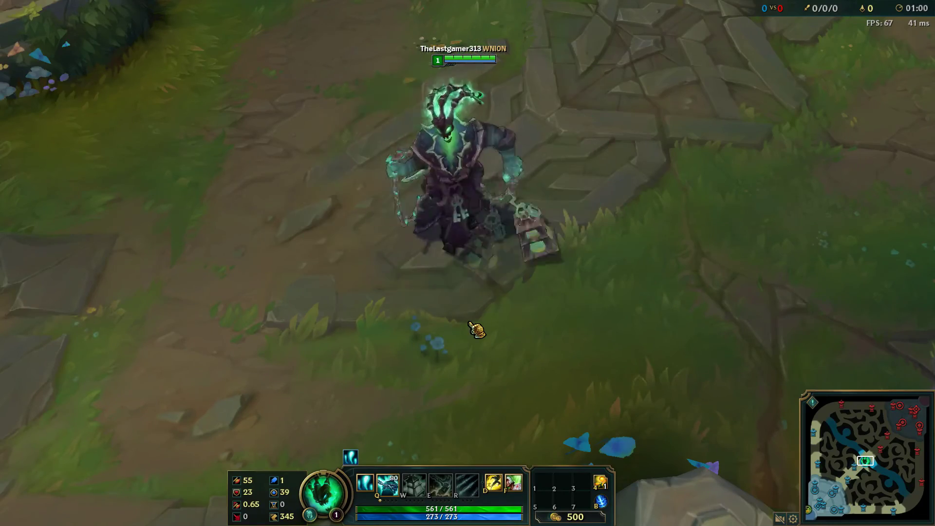
pyautogui.scroll(-3, 476, 329)
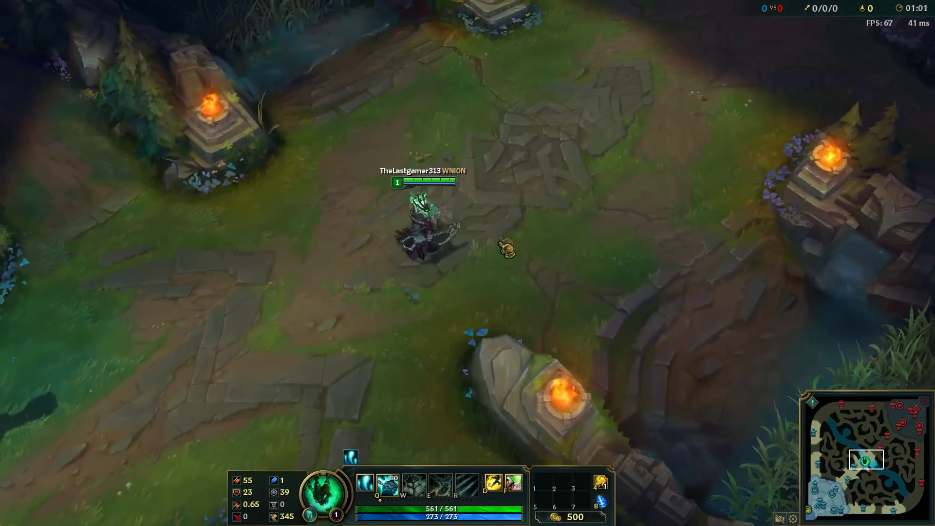
# Step: Exit and leave the match from the in-game menu
pyautogui.press('Escape')
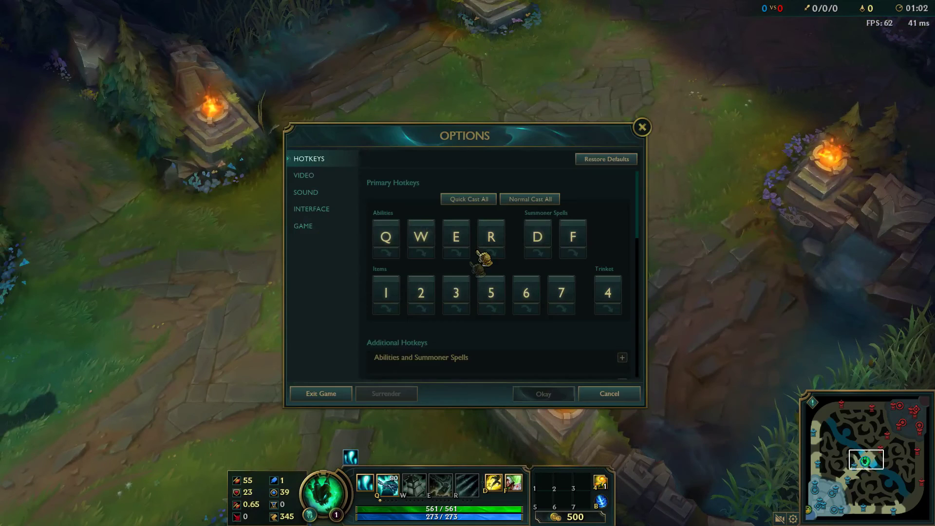
pyautogui.click(315, 399)
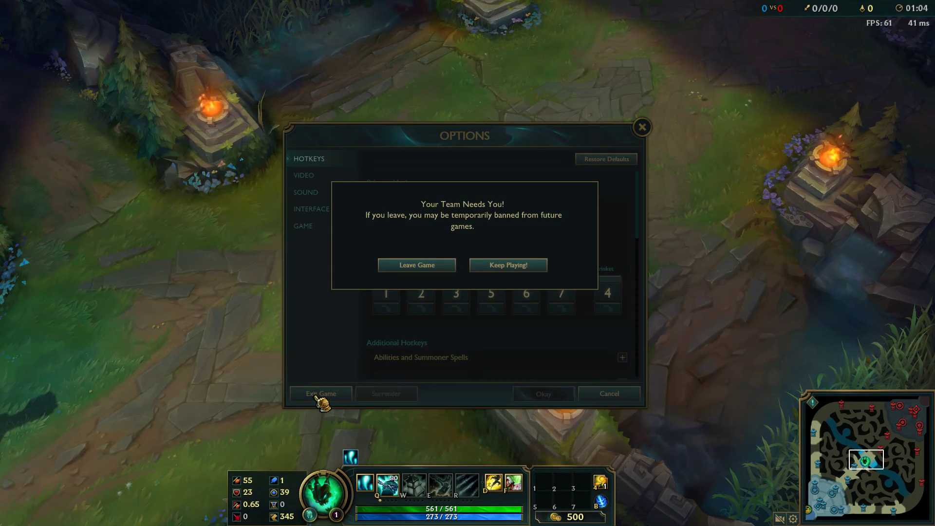
pyautogui.click(396, 266)
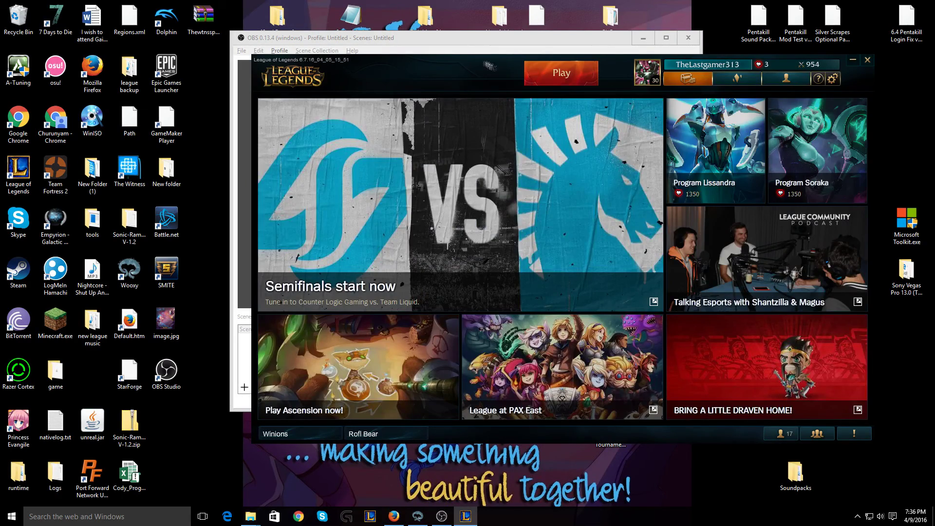
# Step: Move the League client window aside and minimize it, leaving OBS Studio in front
pyautogui.moveTo(479, 64); pyautogui.dragTo(316, 193)
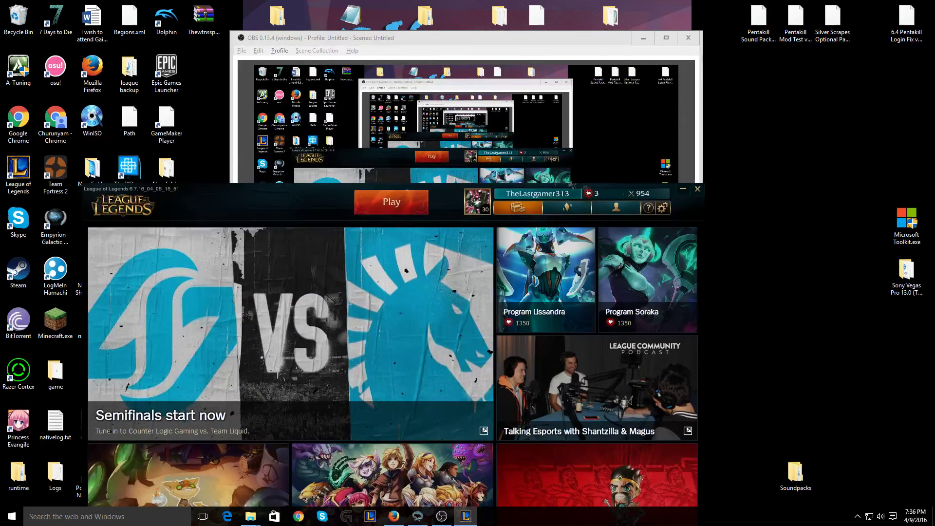
pyautogui.click(683, 190)
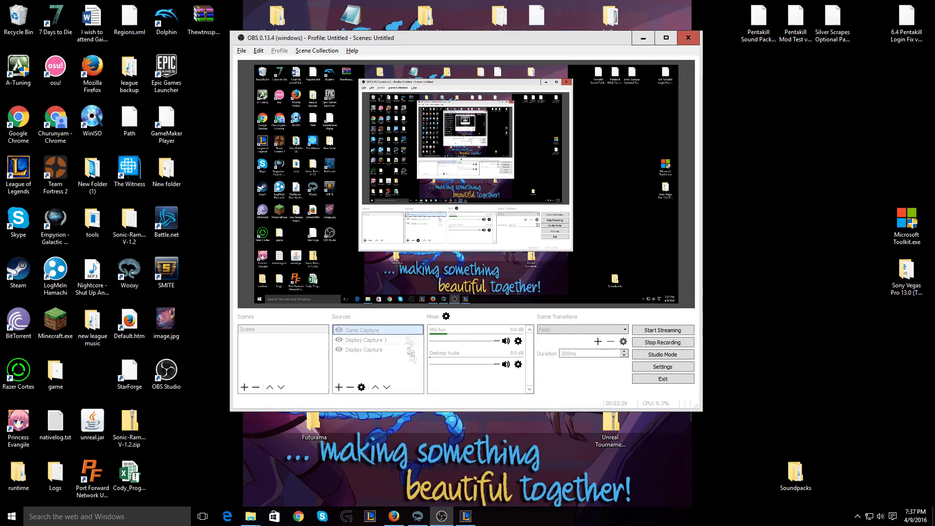
pyautogui.moveTo(466, 515)
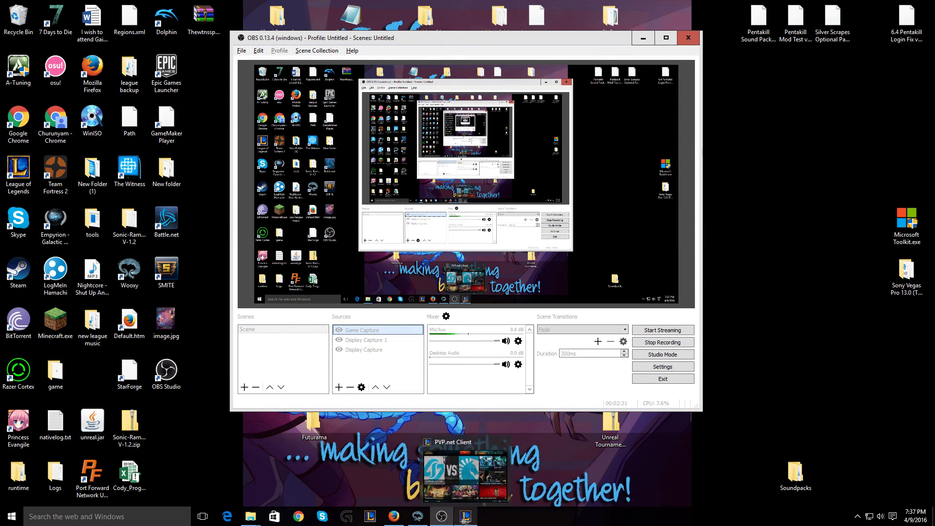